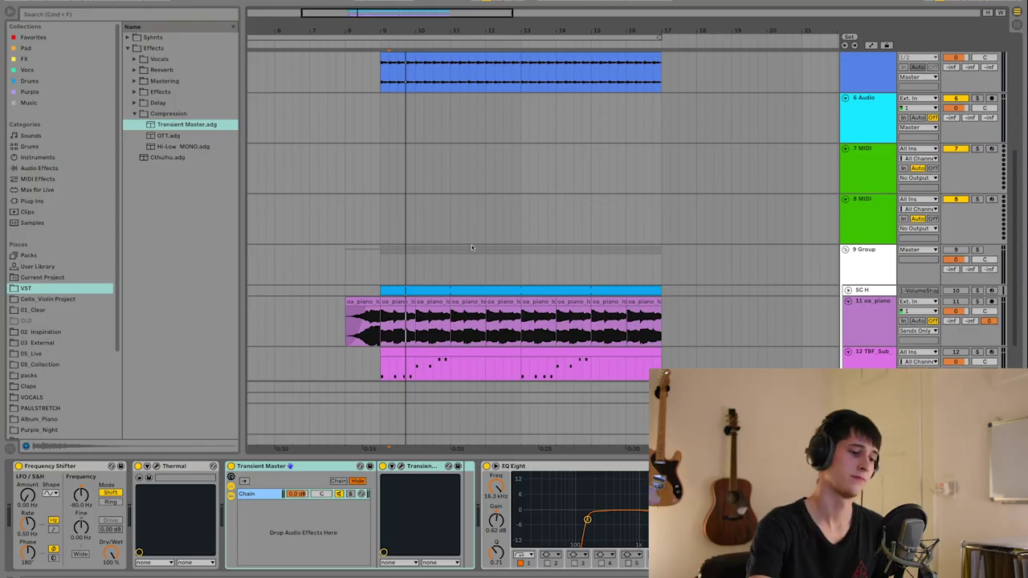
- Scroll the arrangement up to bring the Drums track into view
scroll(472, 247, up, 5)
- Select the Drums track's snare Simpler, open the Drums clip, solo the track and play it
click(878, 90)
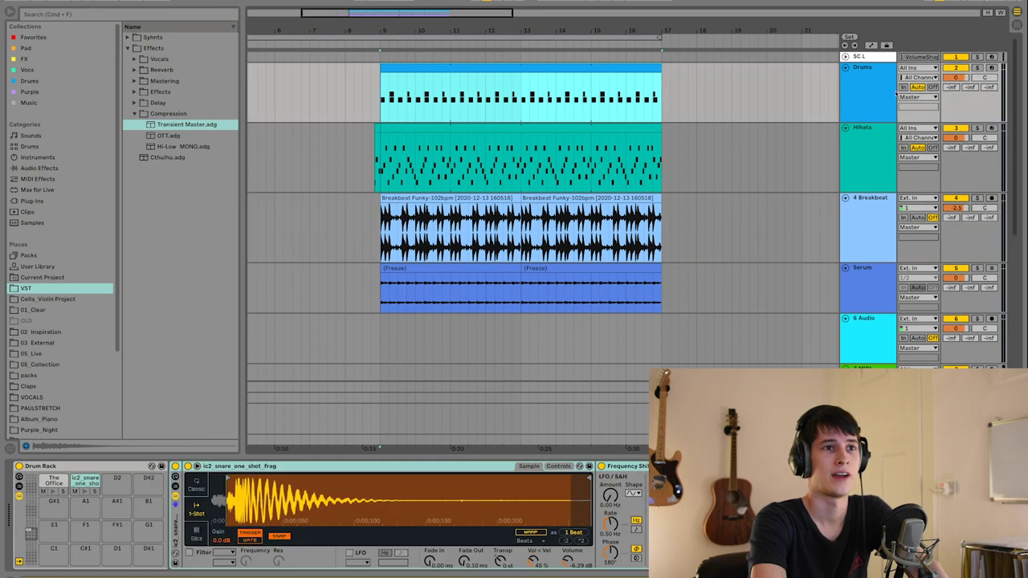
click(279, 482)
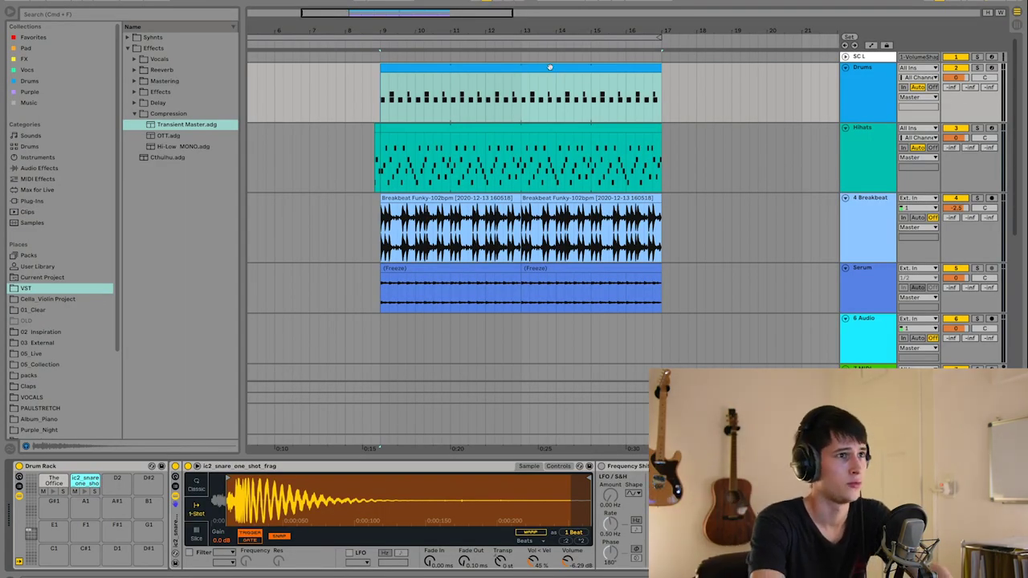
double_click(550, 66)
click(977, 68)
key(space)
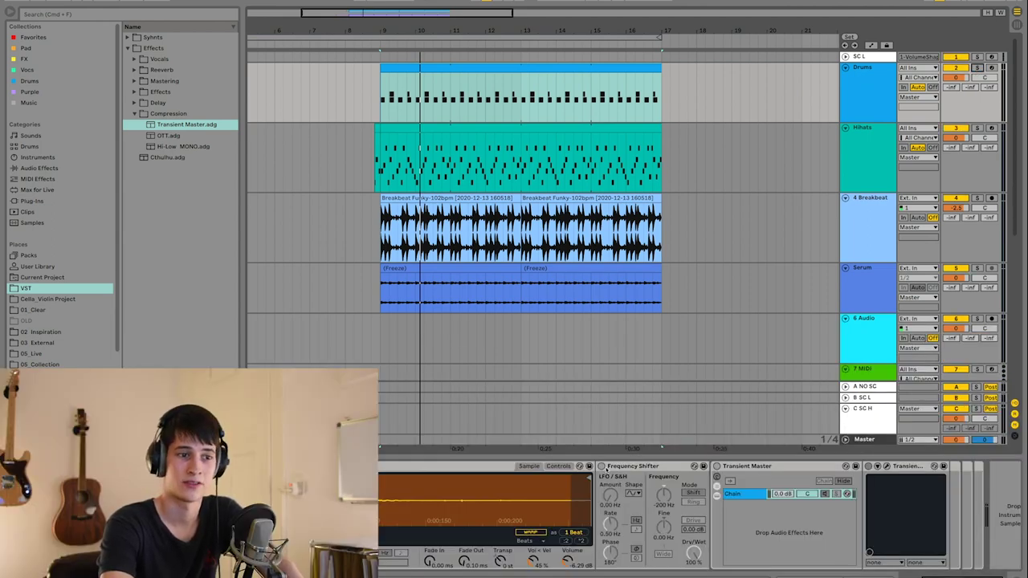
- A/B the Frequency Shifter on the snare during playback, leaving it on at -160 Hz
click(602, 466)
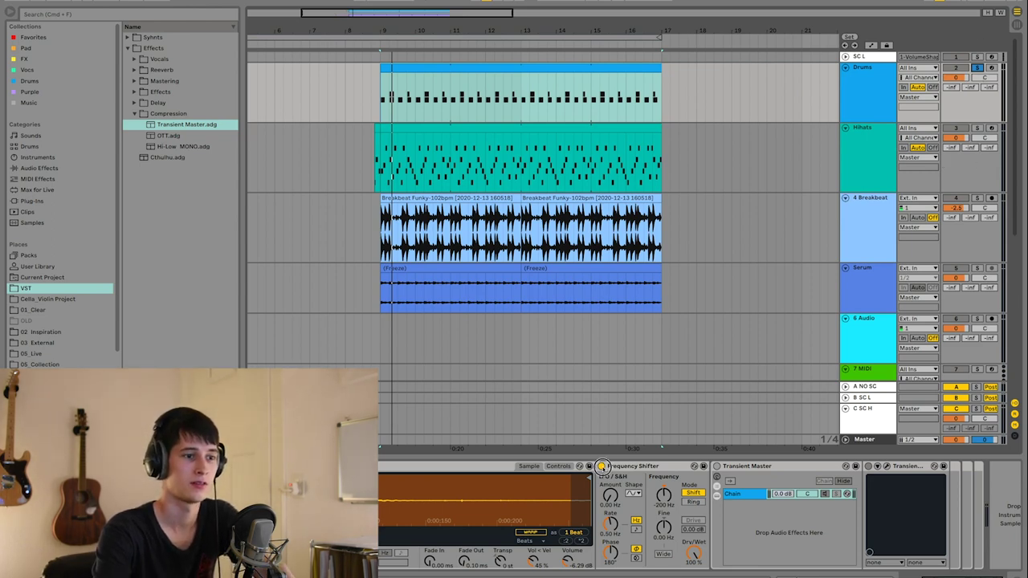
click(602, 466)
key(space)
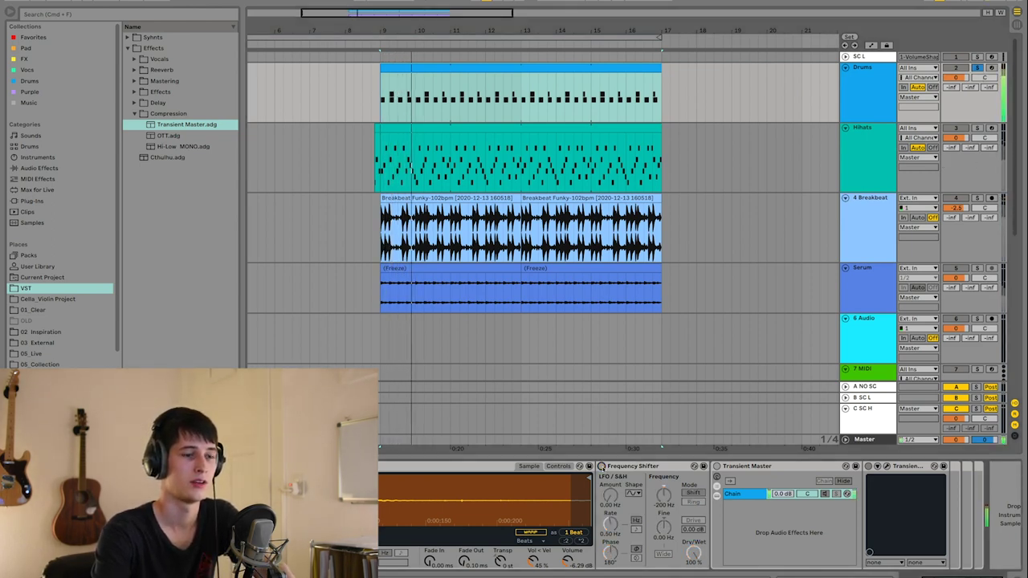
click(602, 466)
key(space)
key(space)
key(space)
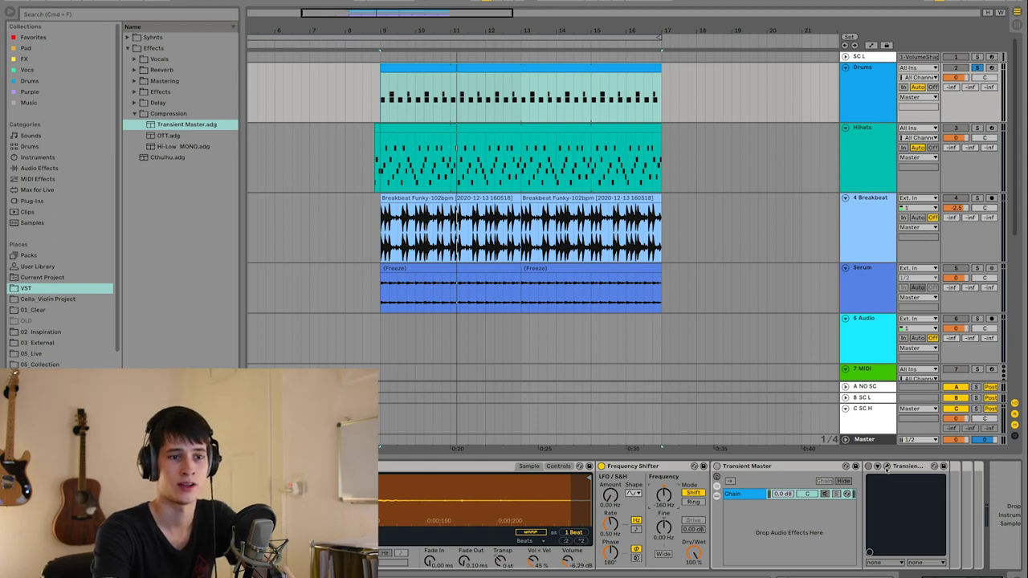
- Open the Transient Master window and bypass then re-enable it to compare the drums
click(886, 467)
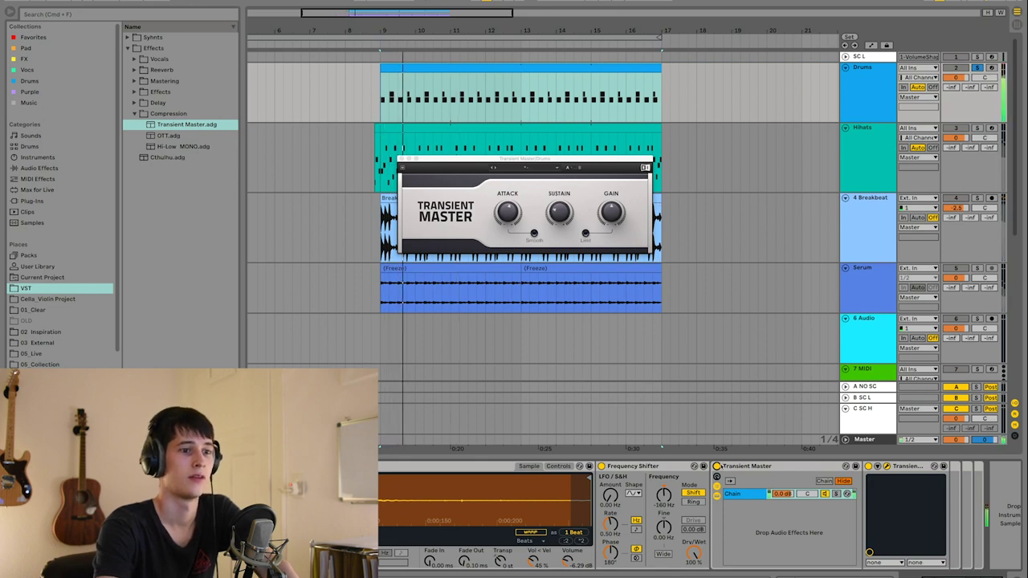
key(0)
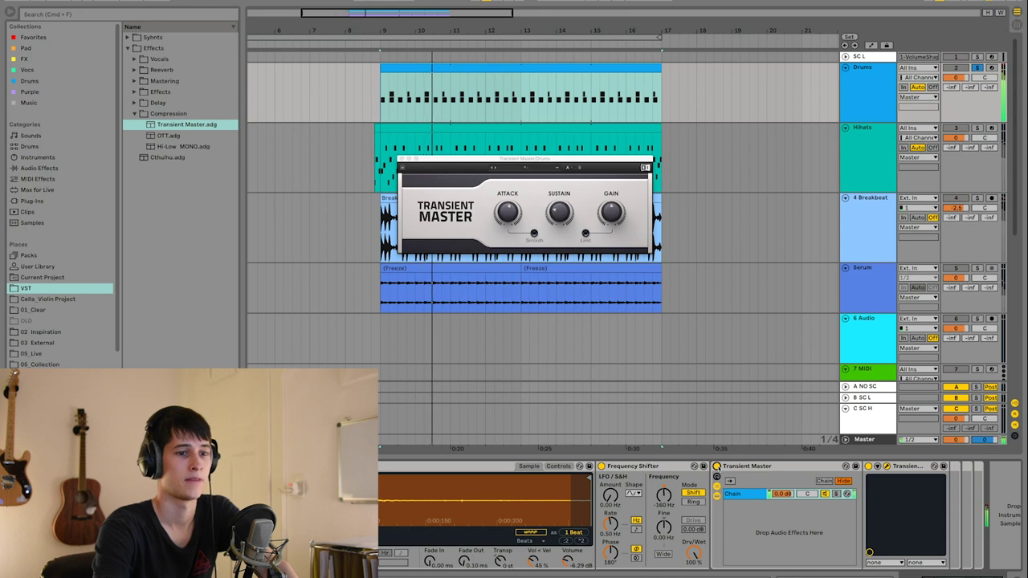
key(0)
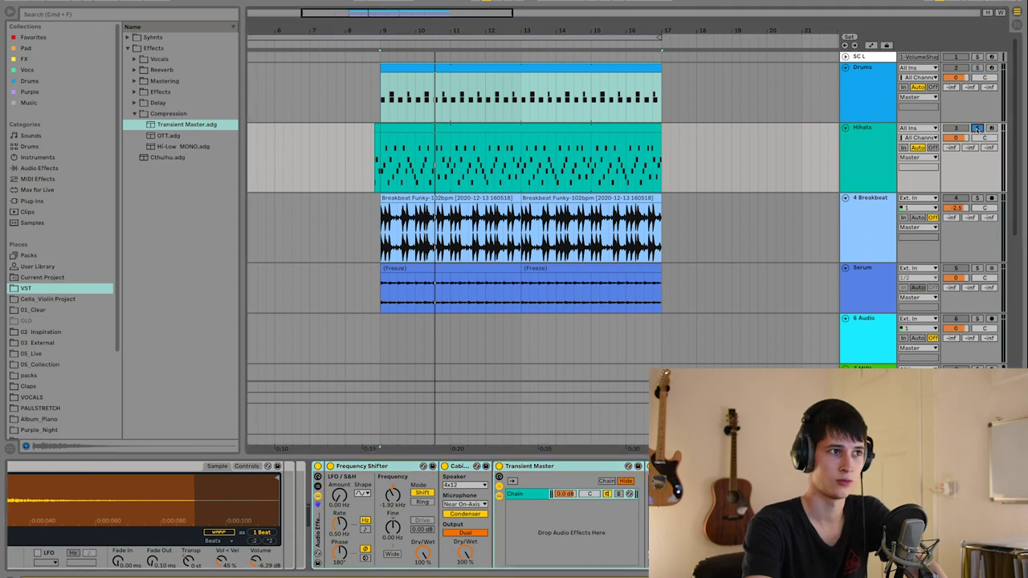
- Stop playback, show the Hihats device chain, bypass its Cabinet and reveal the Drum Rack
key(space)
click(852, 158)
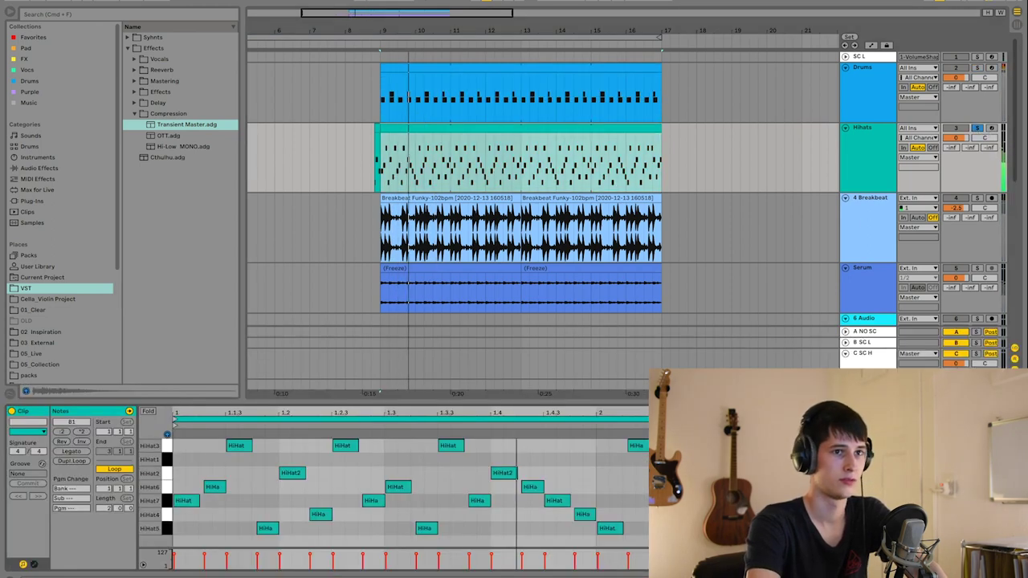
click(852, 158)
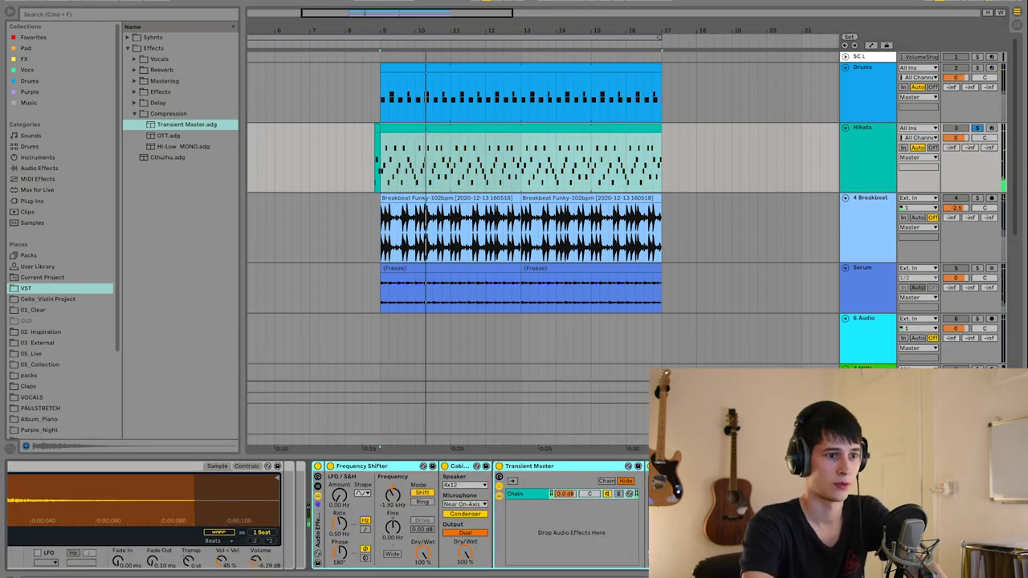
click(445, 466)
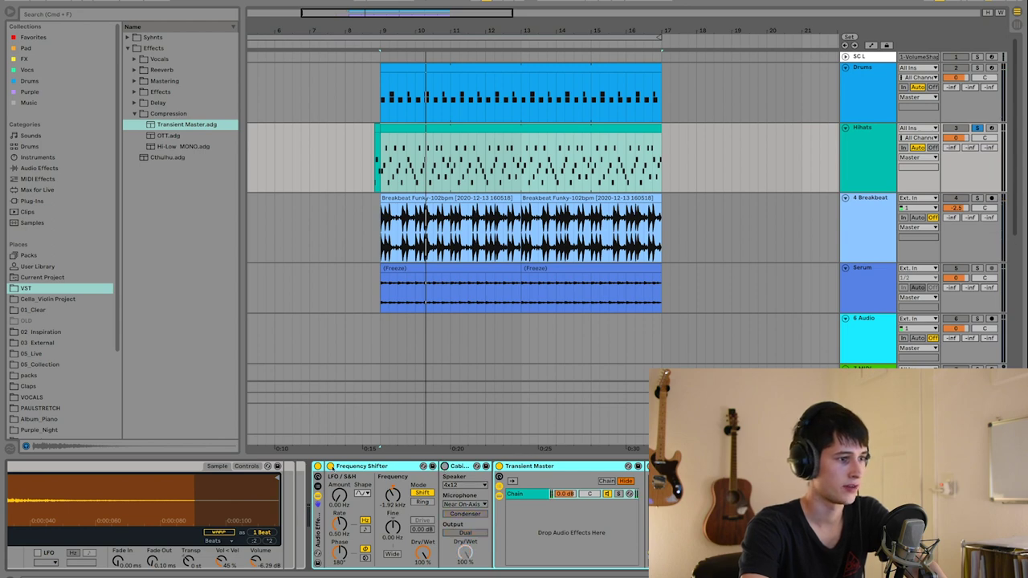
scroll(321, 514, left, 5)
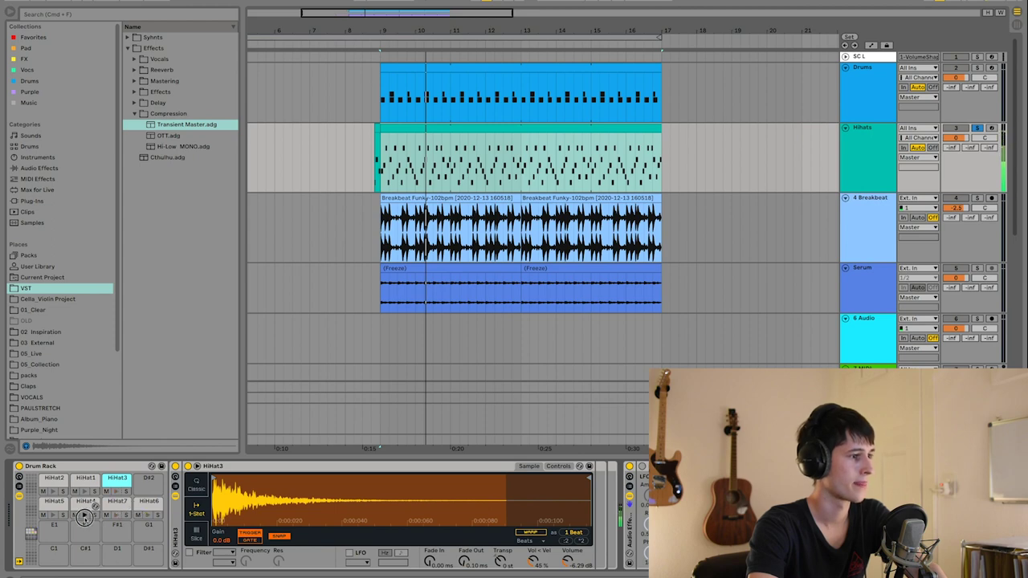
- Search the browser for 'hihats' across all locations
click(46, 223)
click(79, 15)
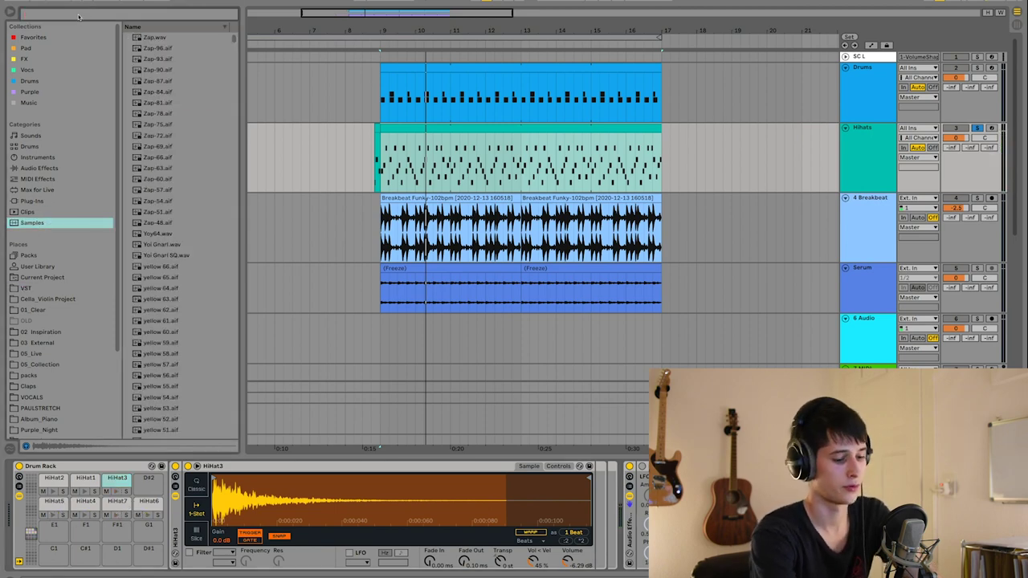
text(hihats)
click(66, 233)
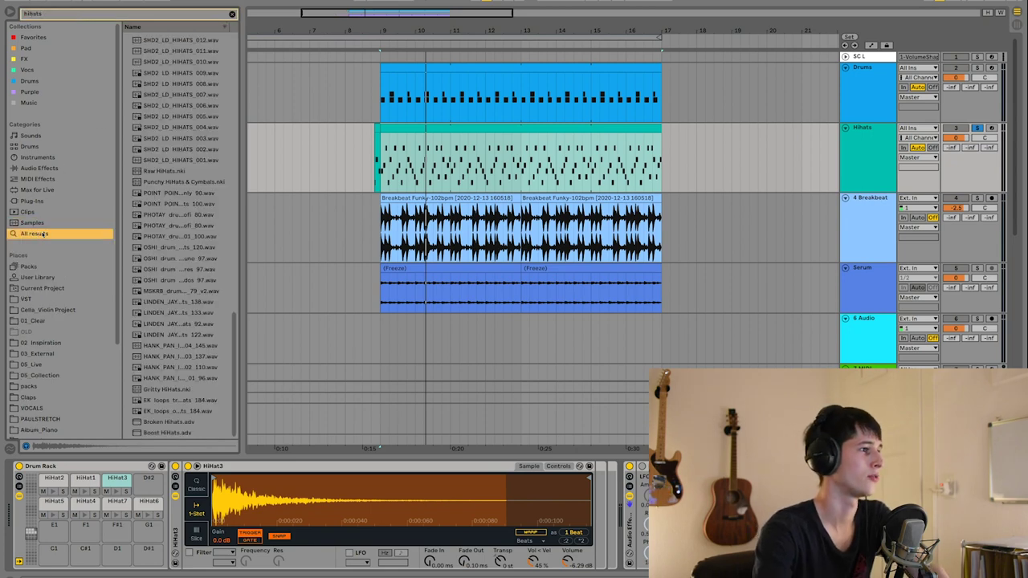
scroll(188, 219, up, 5)
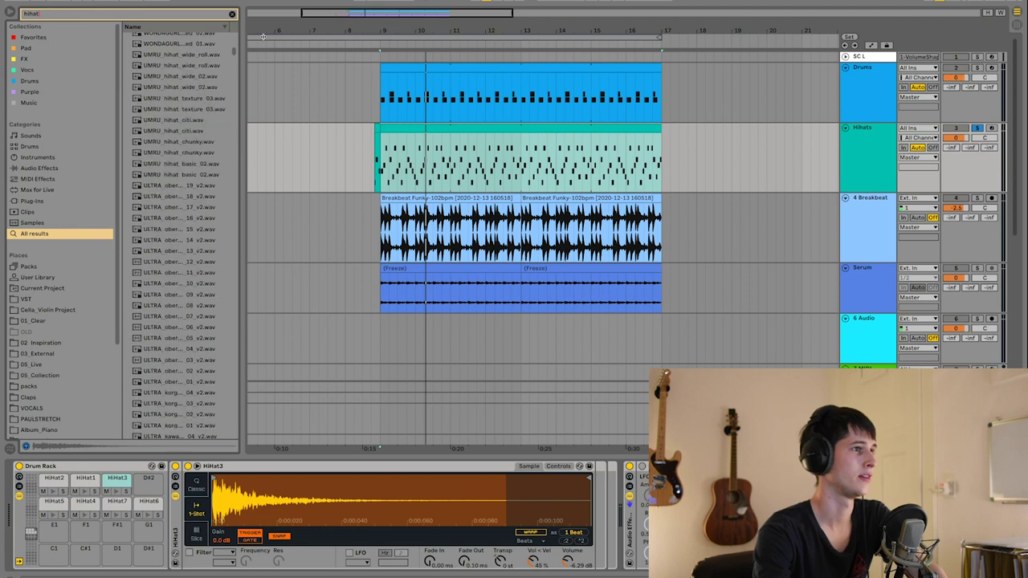
drag(233, 68, 233, 289)
- Preview the hi-hat samples and drop HiHat1–HiHat7.wav onto the Hihats Drum Rack pads
click(165, 246)
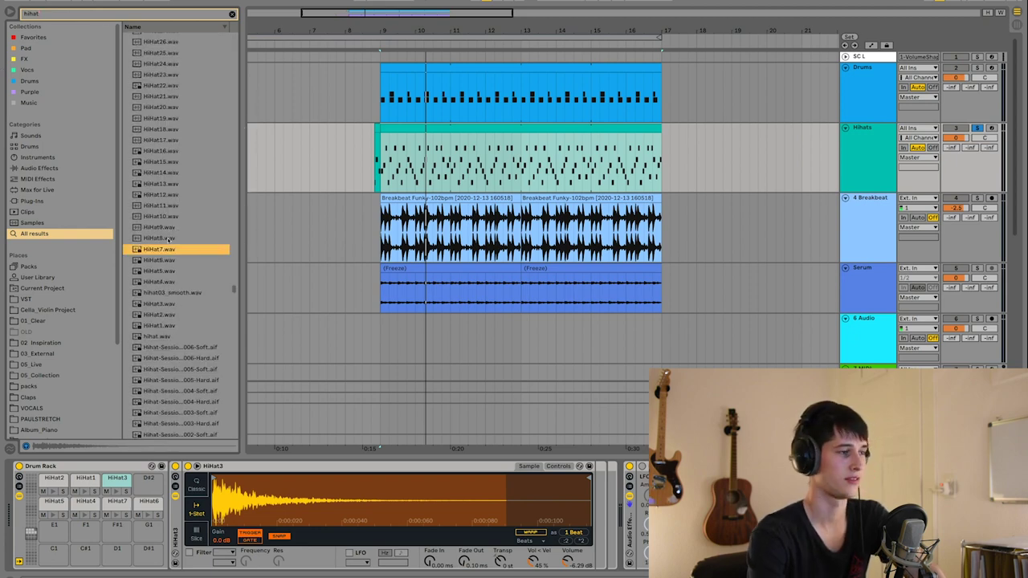
key(Up)
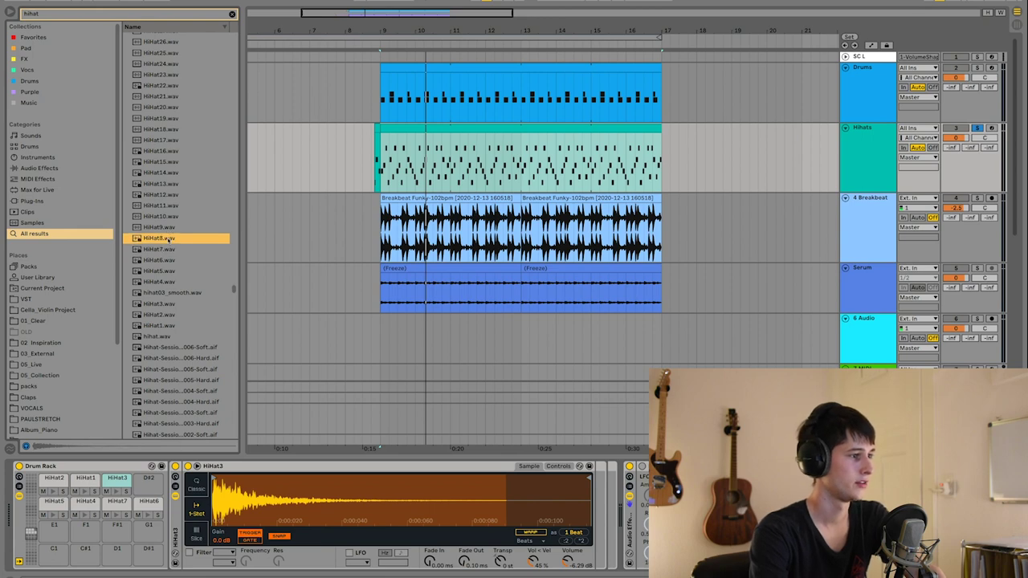
key(Down)
key(Down)
key(Down)
key(Down)
key(Down)
key(Down)
key(Down)
key(Down)
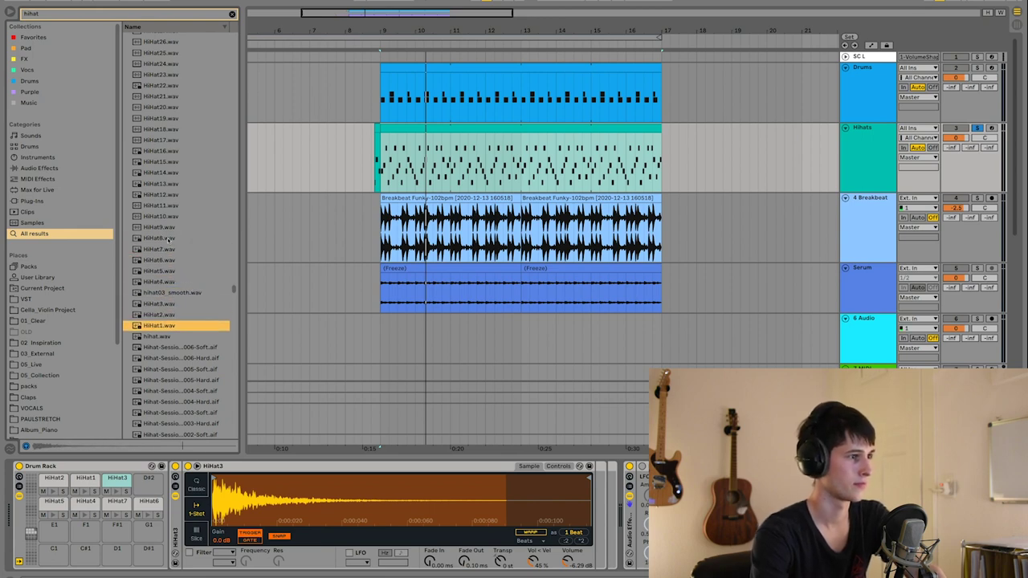
shift+click(165, 249)
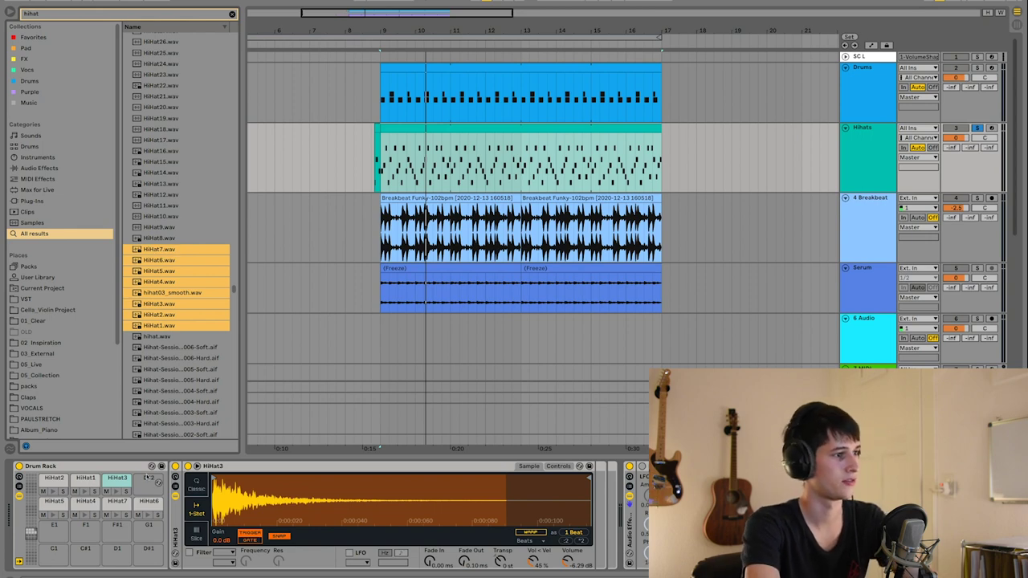
drag(156, 368, 124, 510)
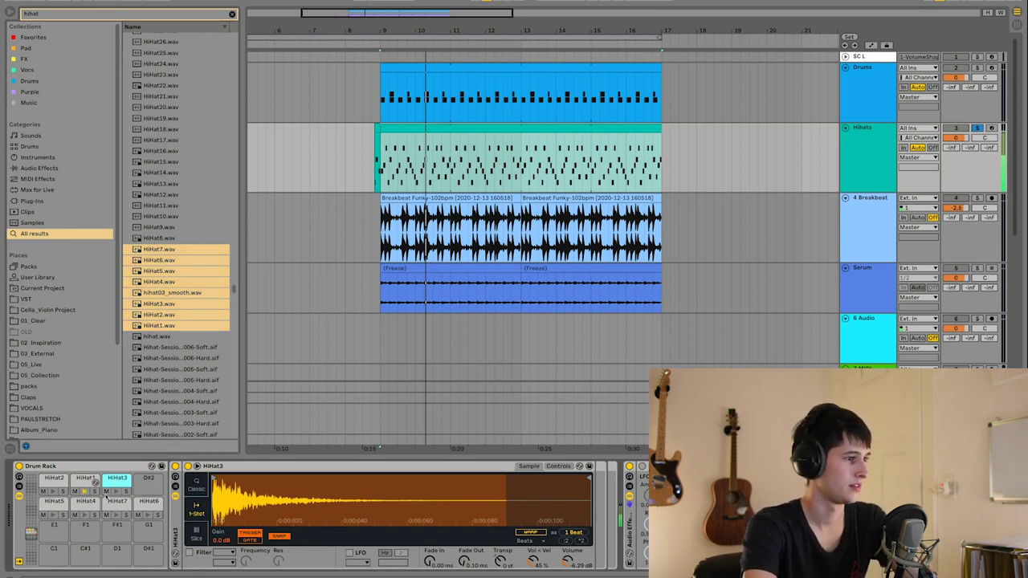
- Replace the Hihats clip's notes with a repeating HiHat2 note and play it
double_click(436, 127)
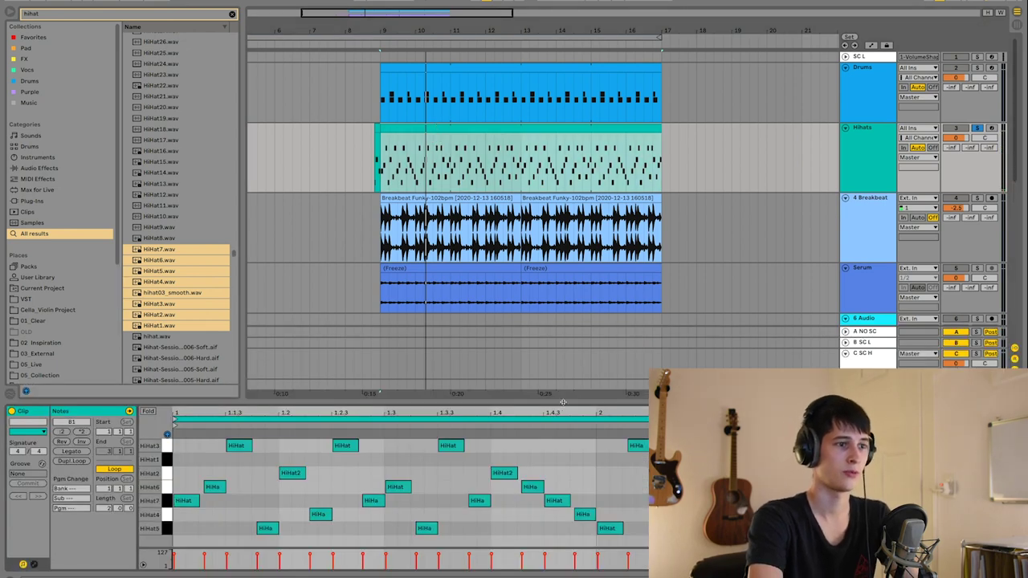
drag(602, 280, 598, 205)
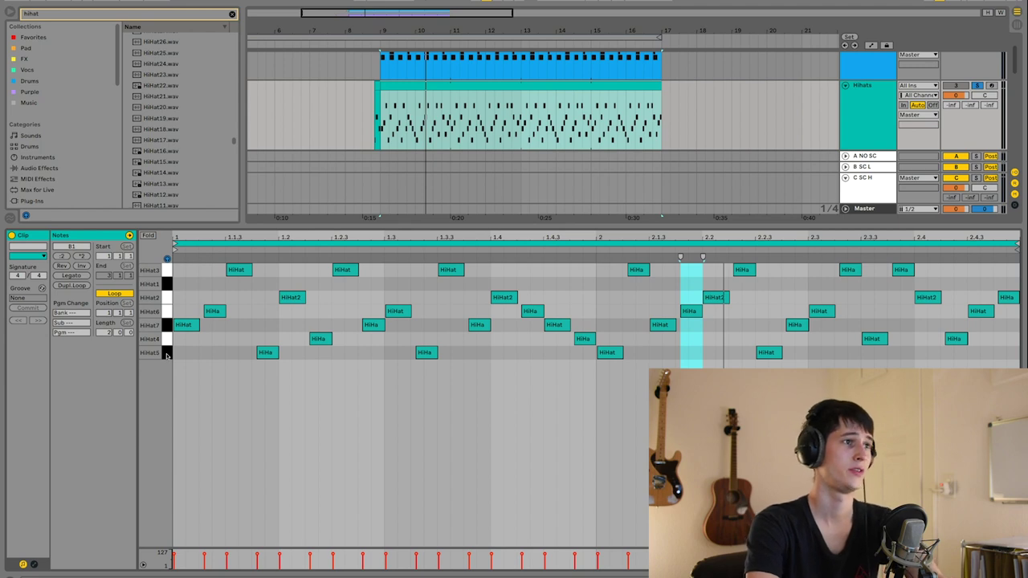
drag(167, 356, 179, 190)
key(Delete)
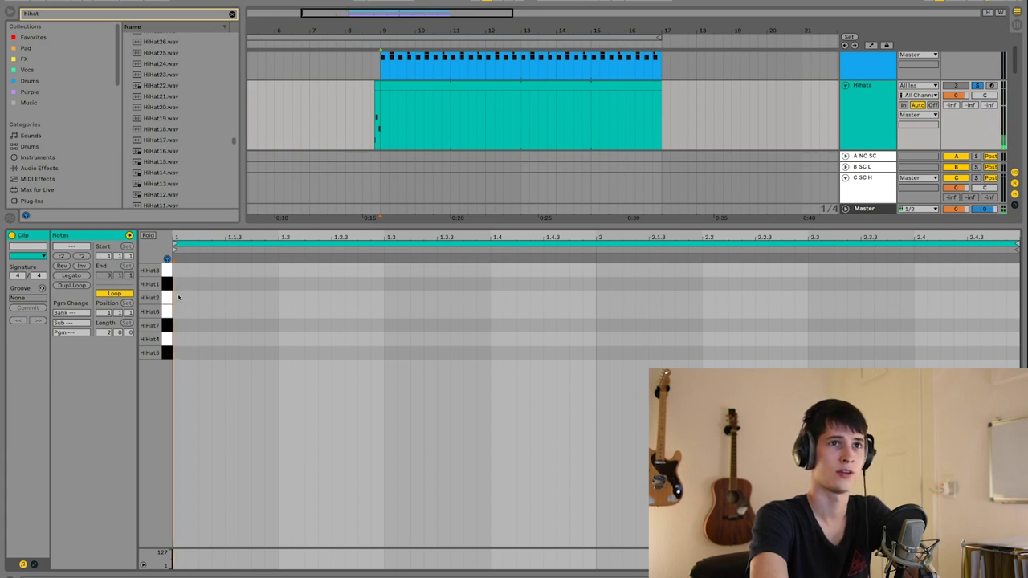
double_click(178, 297)
drag(183, 298, 197, 298)
key(ctrl+d)
key(ctrl+d)
key(ctrl+d)
key(ctrl+d)
key(ctrl+d)
key(ctrl+d)
key(ctrl+d)
key(space)
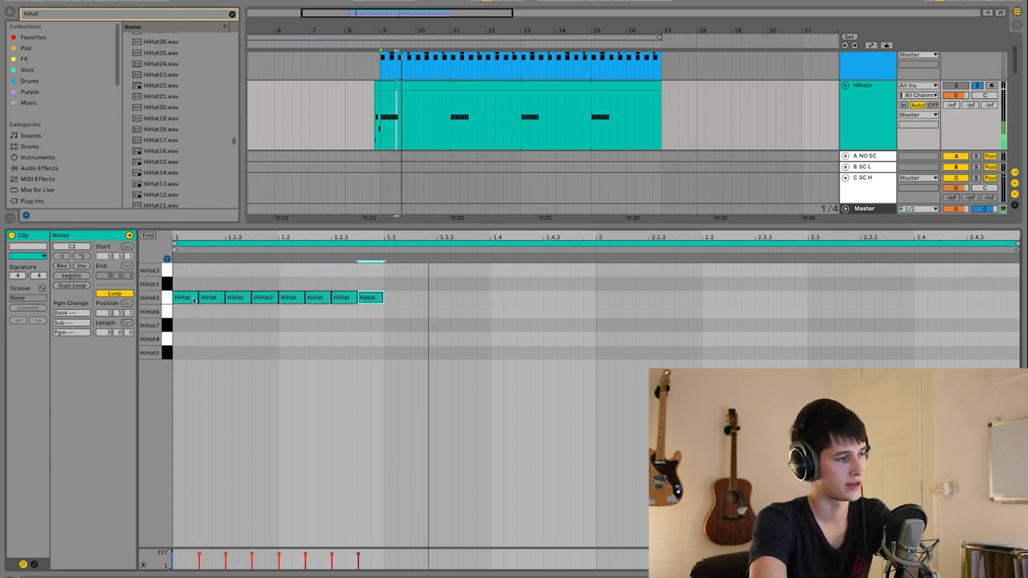
- Shuffle every other HiHat2 note, duplicate the pattern, and shorten the loop to one bar
drag(212, 287, 363, 302)
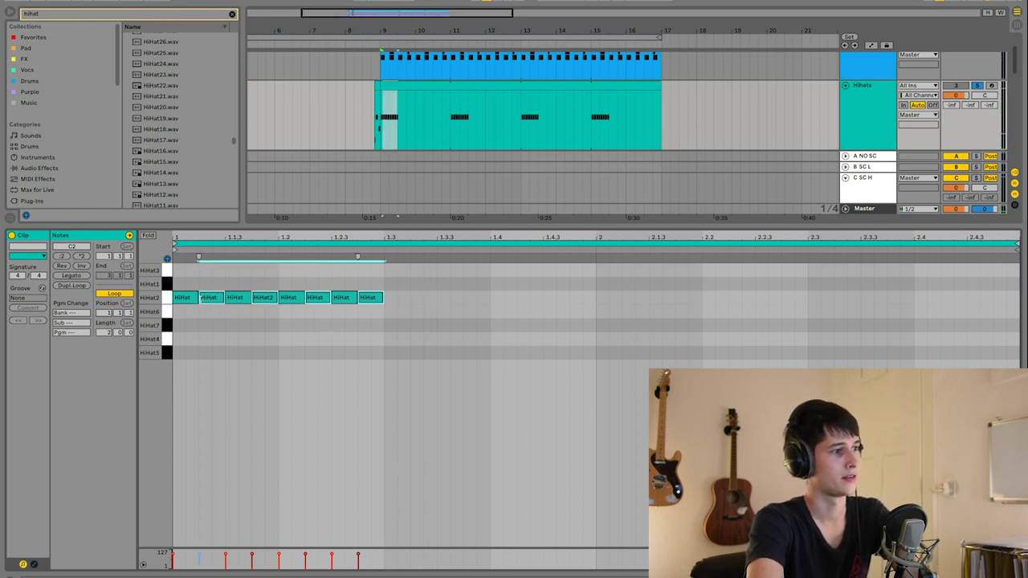
drag(199, 298, 202, 297)
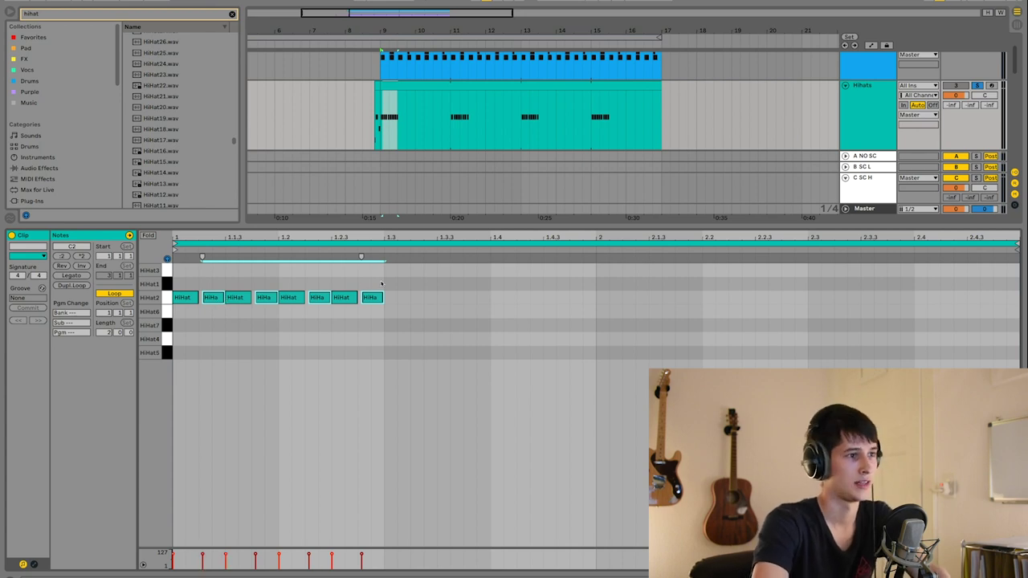
key(ctrl+d)
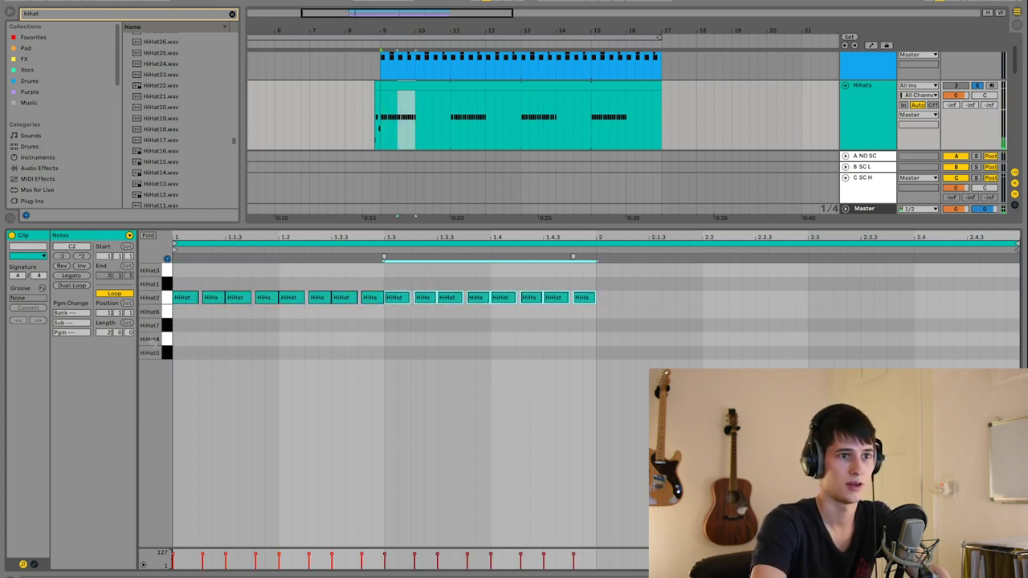
key(ctrl+d)
key(ctrl+d)
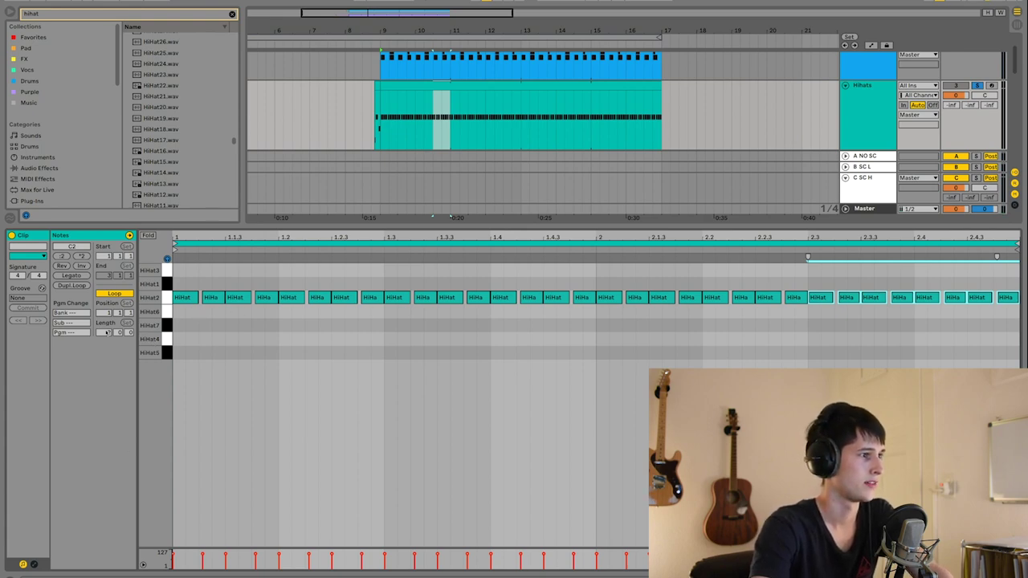
drag(106, 332, 107, 345)
- Move the first HiHat2 notes onto the HiHat7, HiHat3, HiHat5, HiHat4, HiHat1 and HiHat6 rows
click(618, 284)
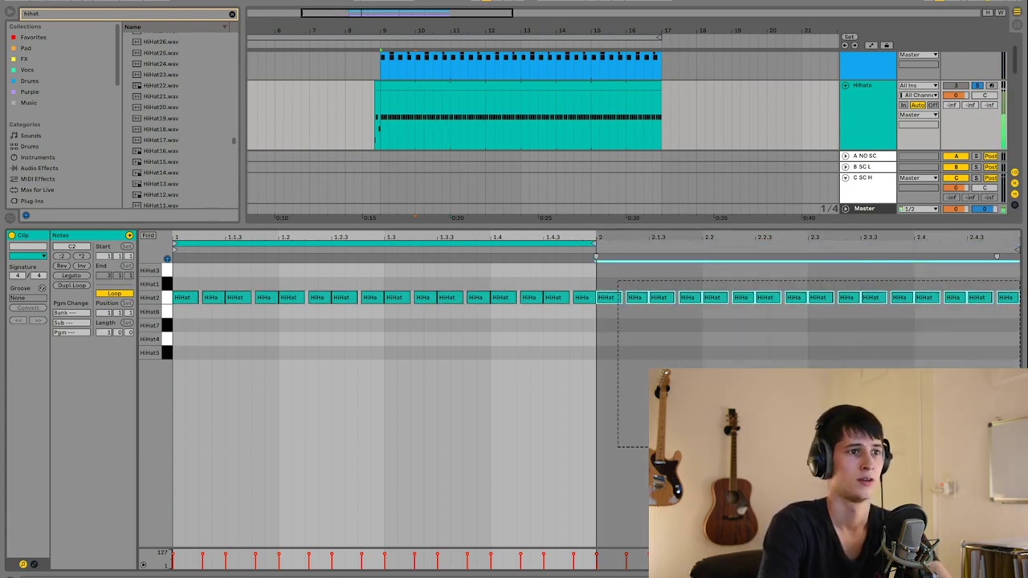
key(plus)
key(minus)
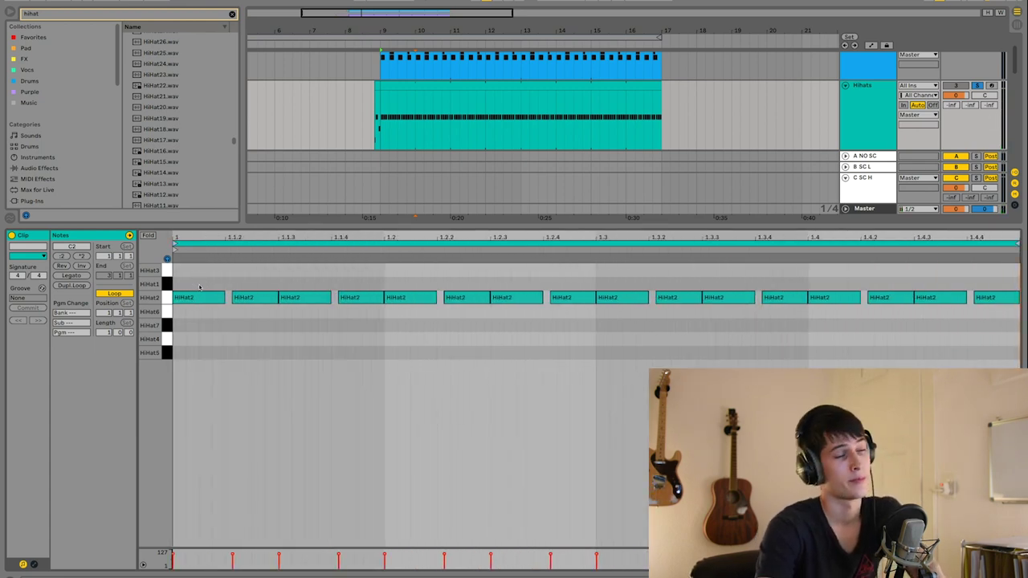
drag(199, 297, 199, 325)
drag(255, 298, 254, 270)
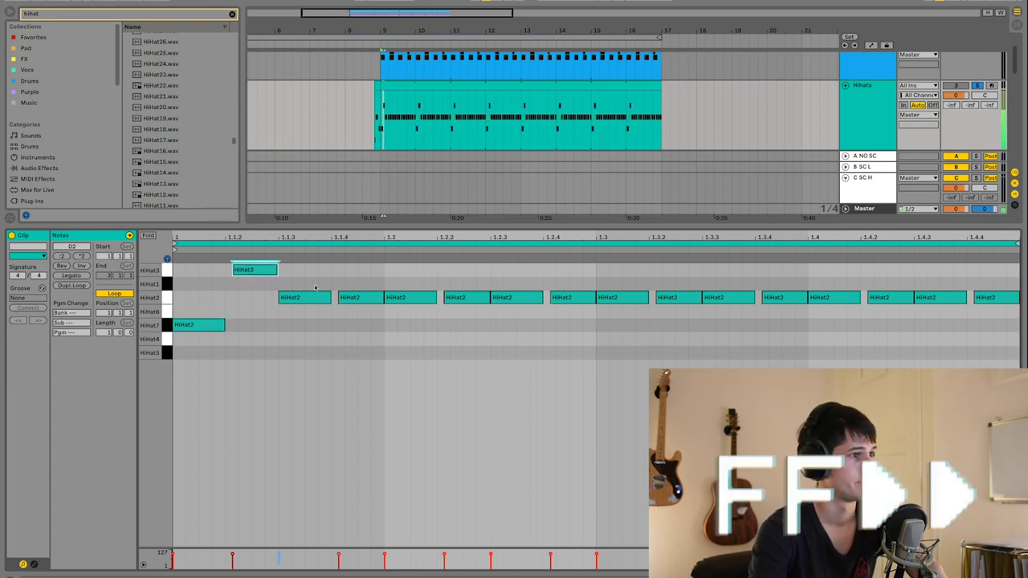
drag(305, 297, 304, 352)
click(362, 297)
drag(363, 334, 361, 338)
drag(410, 298, 409, 282)
drag(466, 297, 516, 270)
drag(573, 297, 573, 352)
drag(622, 297, 621, 324)
- Reassign the remaining HiHat2 notes to other hi-hat rows, ending on HiHat6 and HiHat1, and play
key(Down)
drag(669, 299, 669, 270)
drag(729, 298, 729, 325)
drag(785, 297, 784, 311)
drag(834, 297, 834, 270)
drag(891, 297, 891, 338)
click(935, 297)
drag(937, 298, 938, 311)
drag(996, 297, 996, 283)
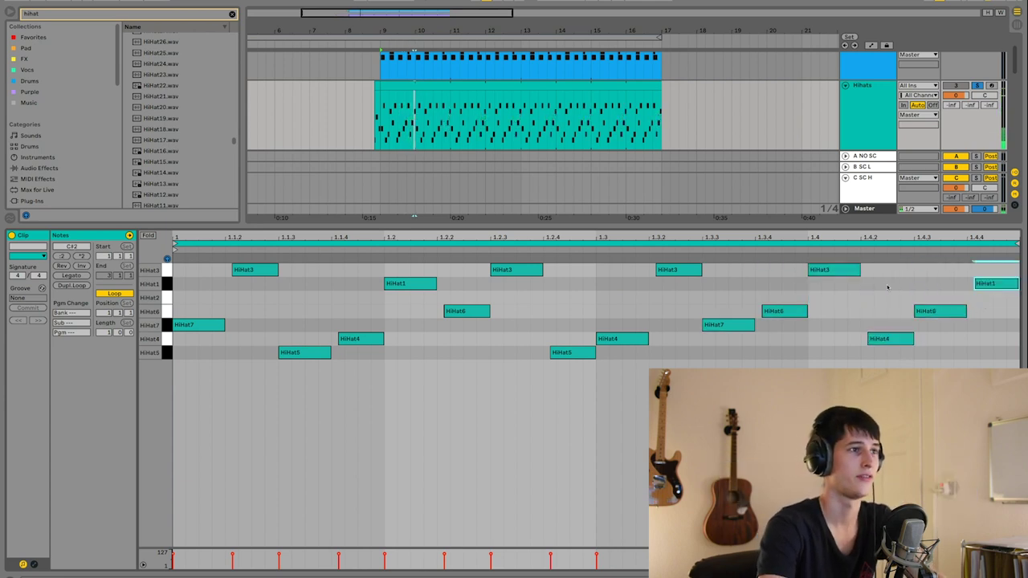
key(space)
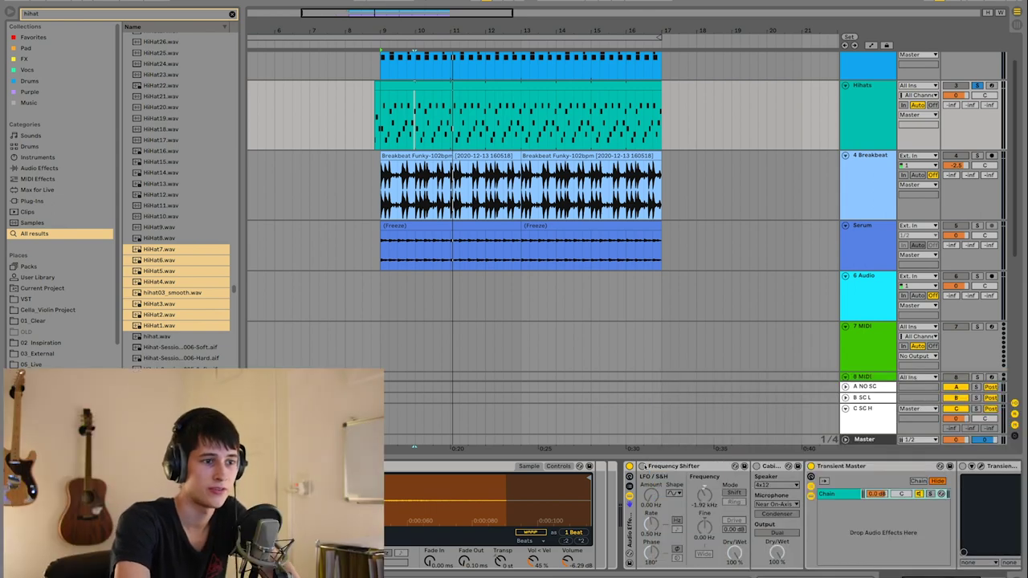
- Compare the hi-hats with the Frequency Shifter bypassed and active, leaving it on
click(642, 466)
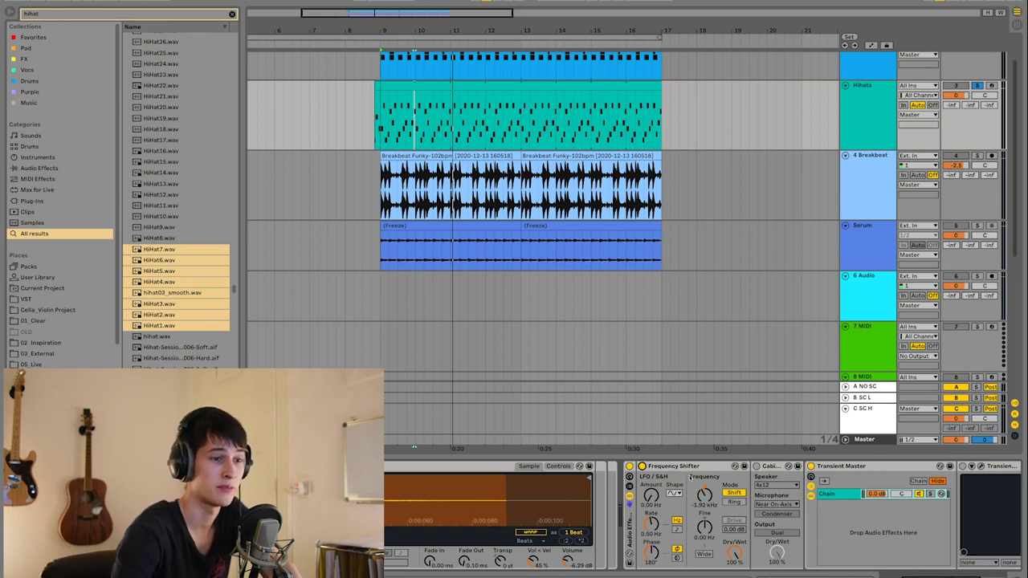
key(space)
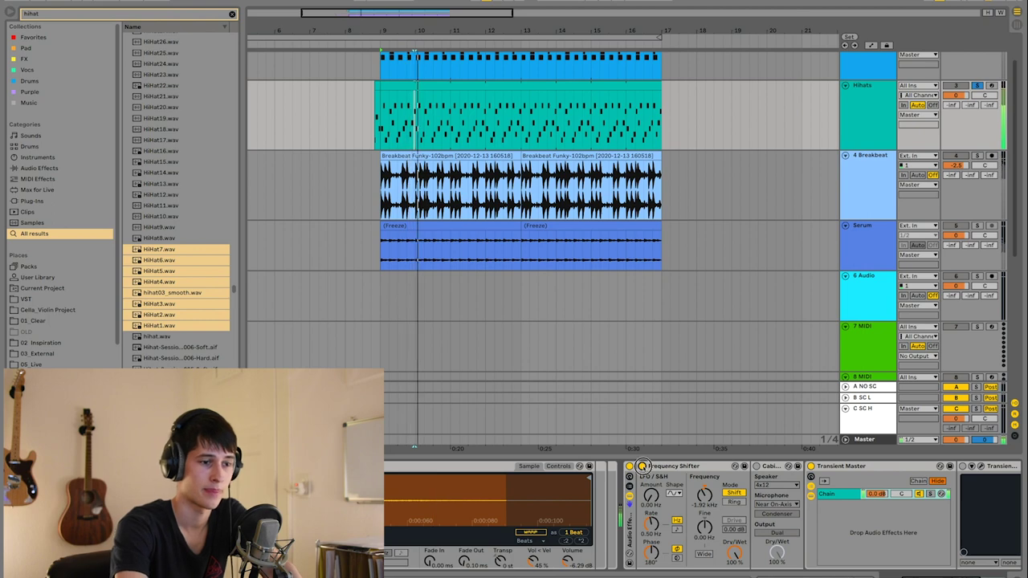
click(643, 465)
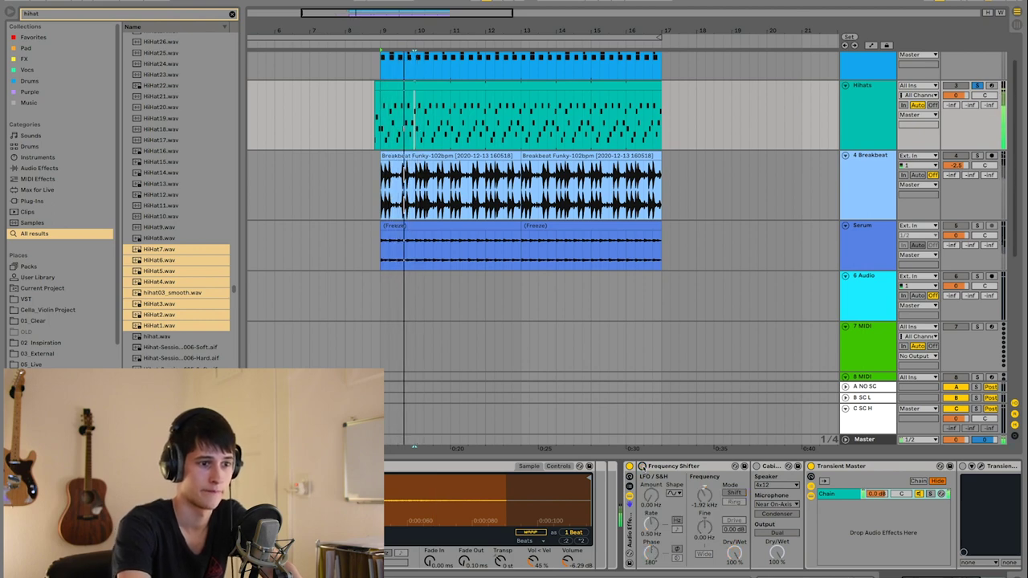
click(643, 466)
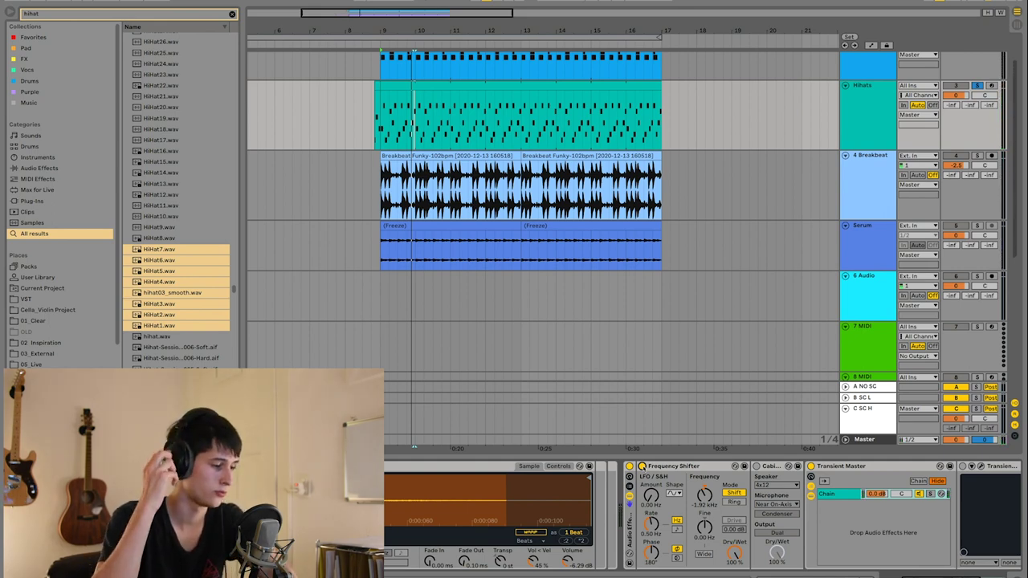
- Compare the hi-hats with the Cabinet bypassed and active, leaving it on
click(756, 466)
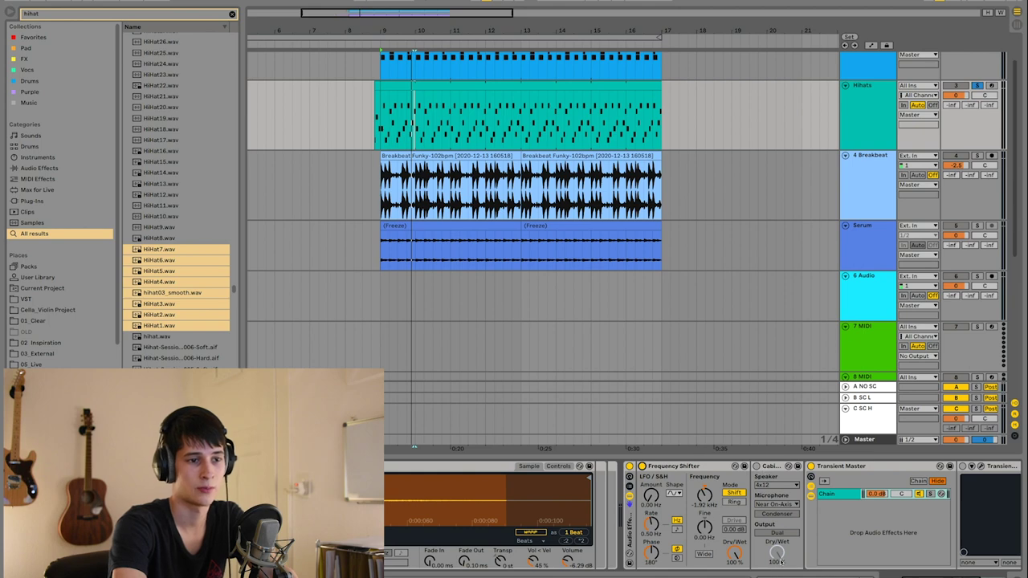
click(756, 466)
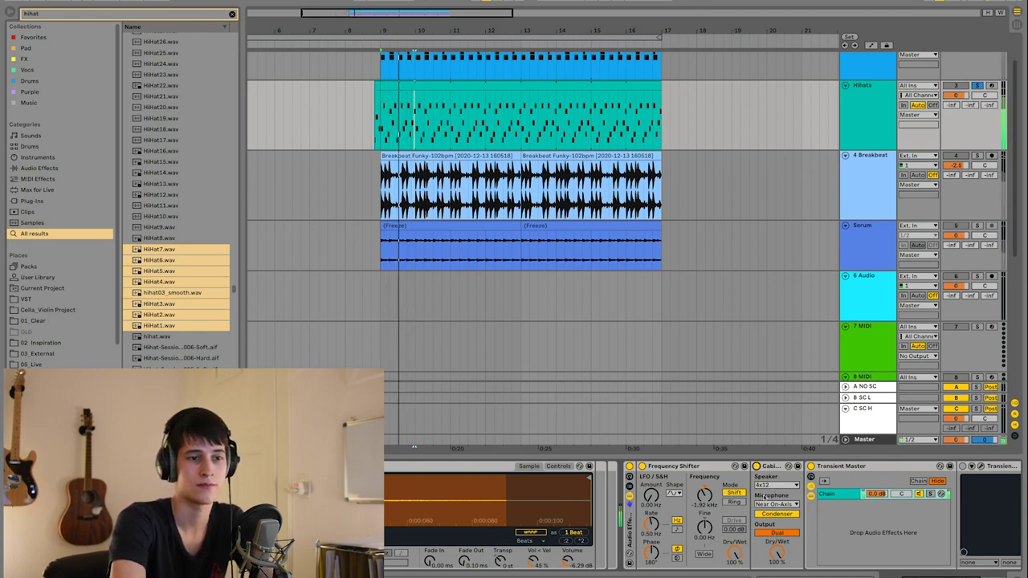
drag(891, 575, 961, 575)
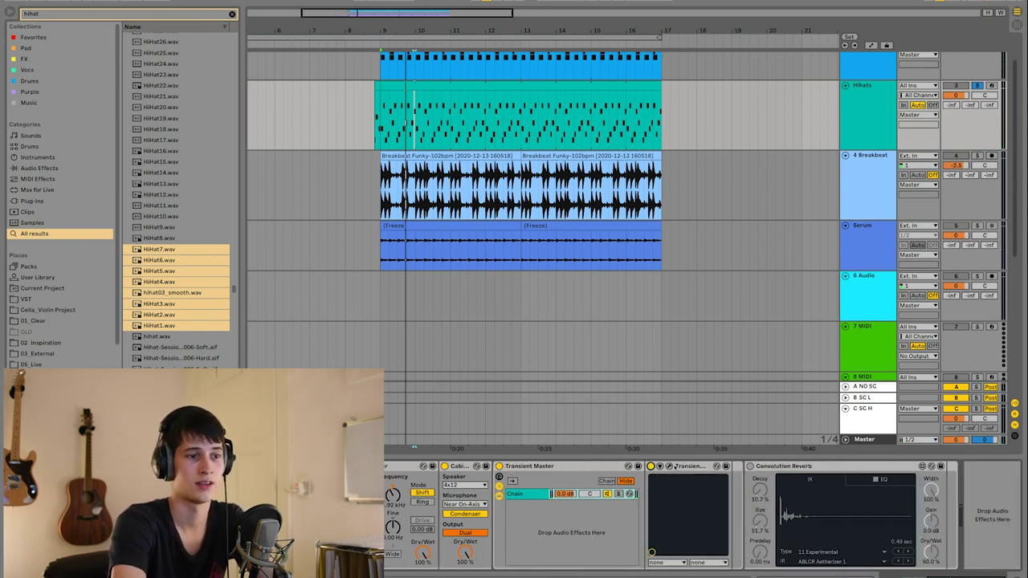
- Open the Transient Master plugin window to check its settings
click(670, 466)
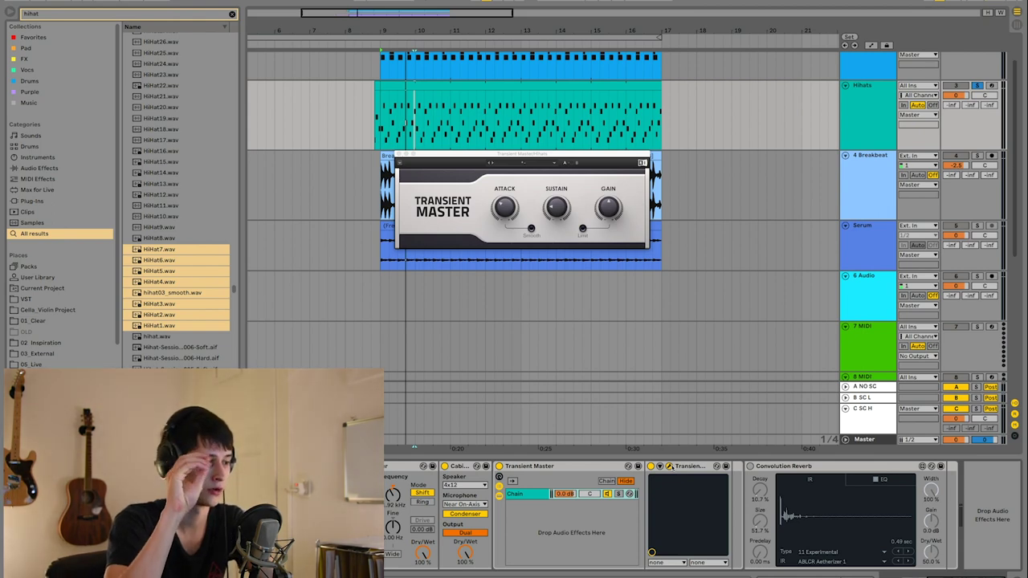
mouse_move(507, 206)
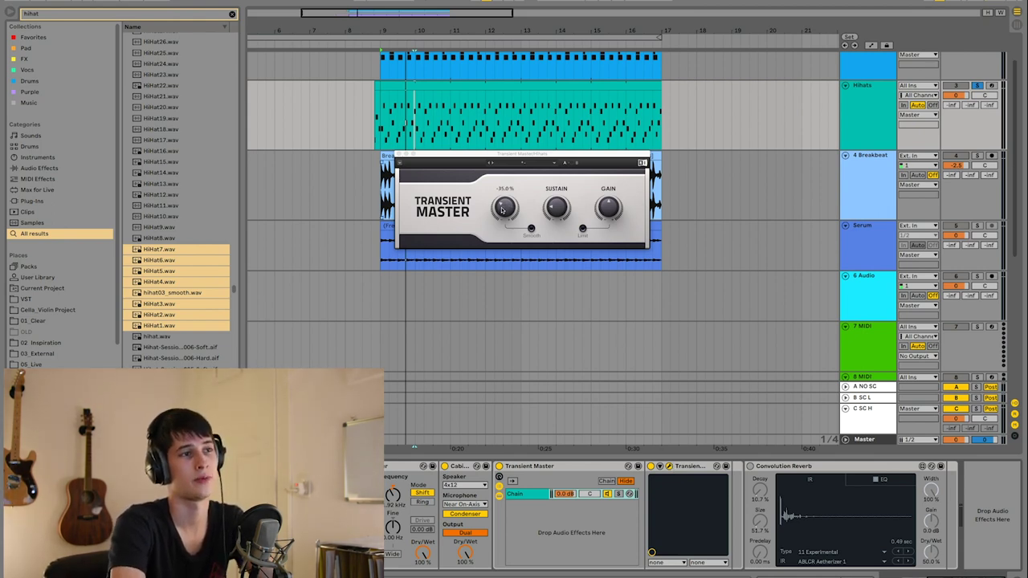
mouse_move(552, 205)
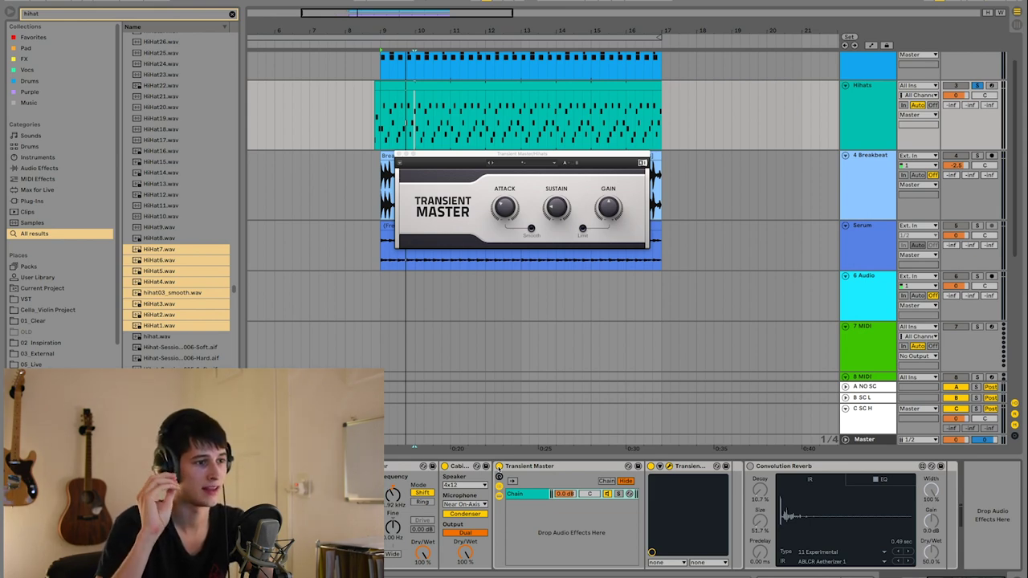
- A/B the Transient Master rack during playback, then switch on the Convolution Reverb
key(space)
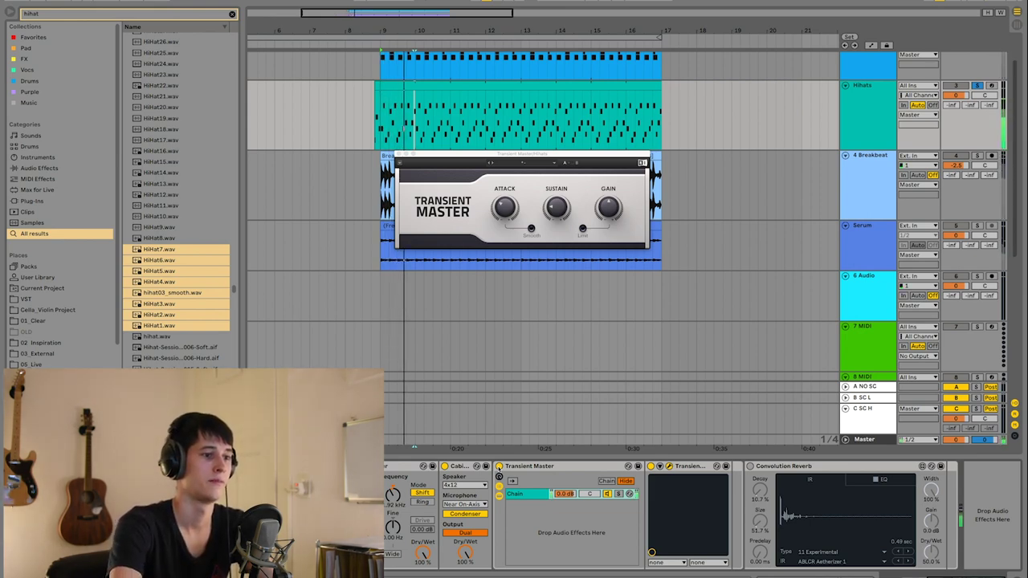
key(0)
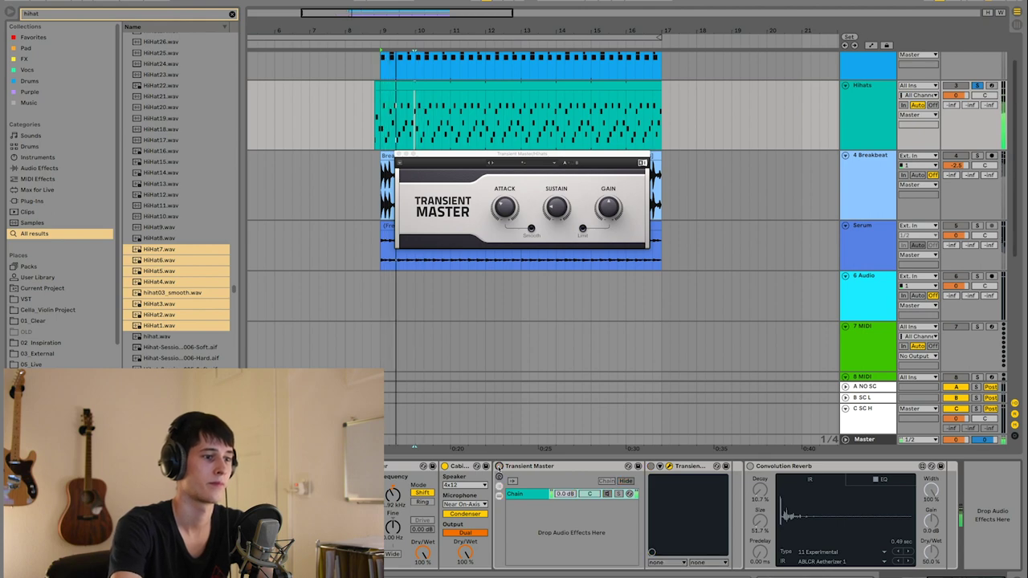
key(0)
key(space)
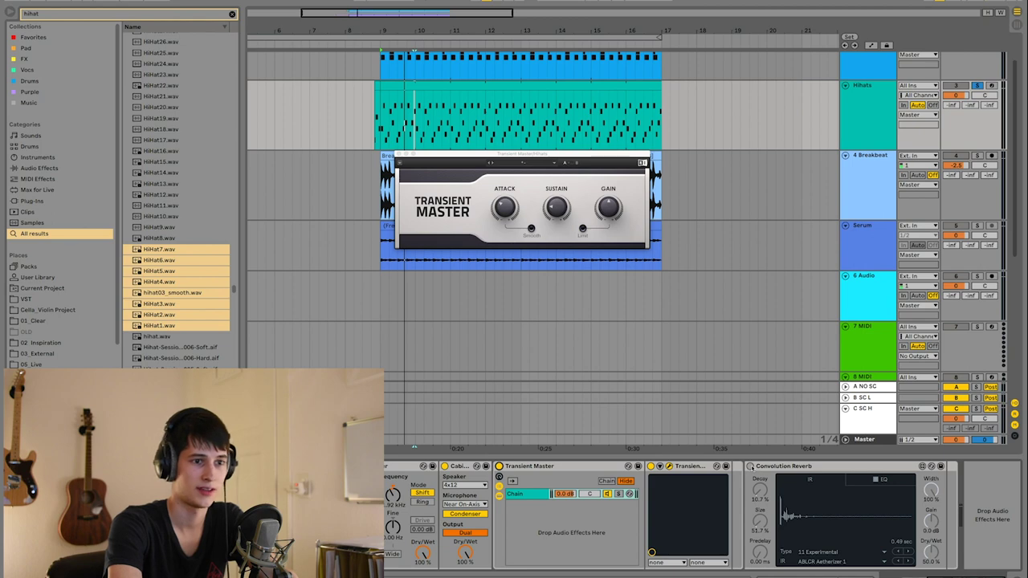
click(750, 467)
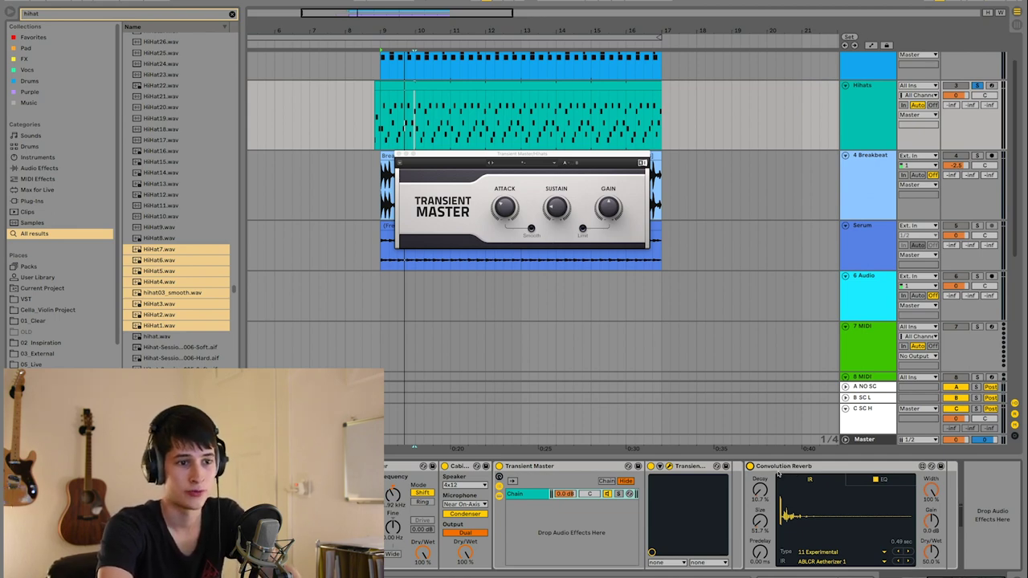
- Keep the 11 Experimental category and the ABLCR Aetherizer 1 impulse in Convolution Reverb
click(810, 553)
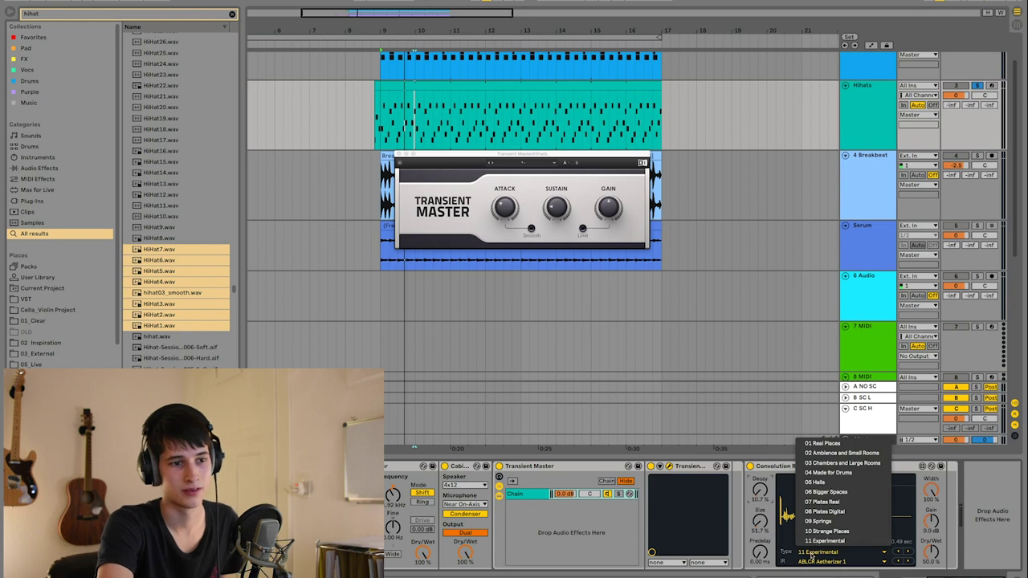
click(811, 556)
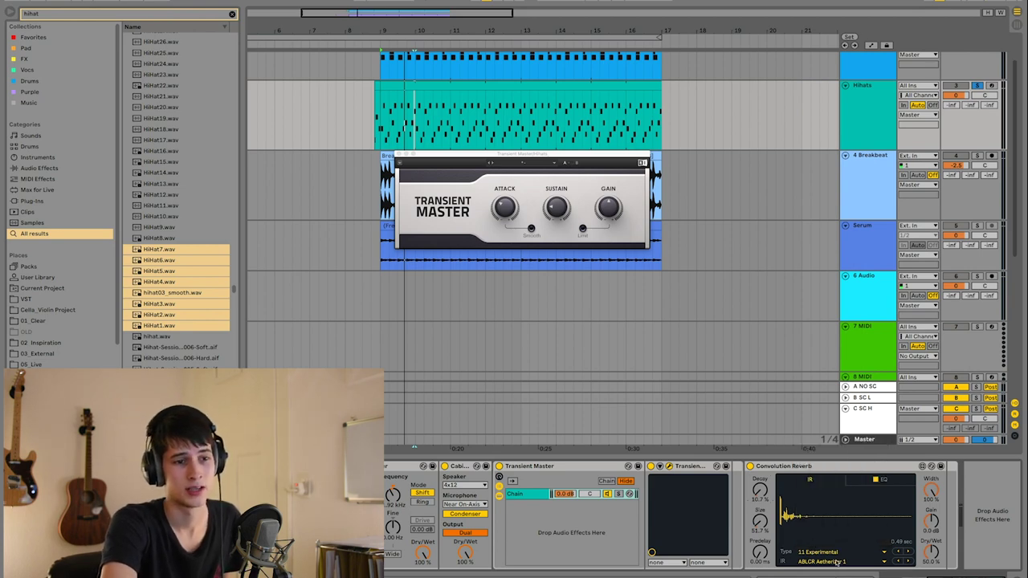
click(819, 561)
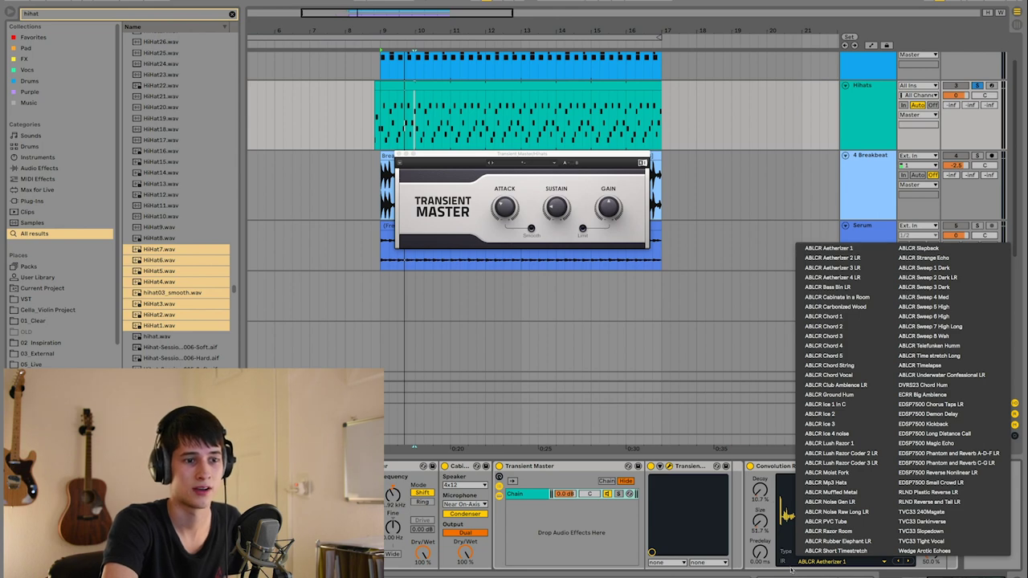
click(790, 567)
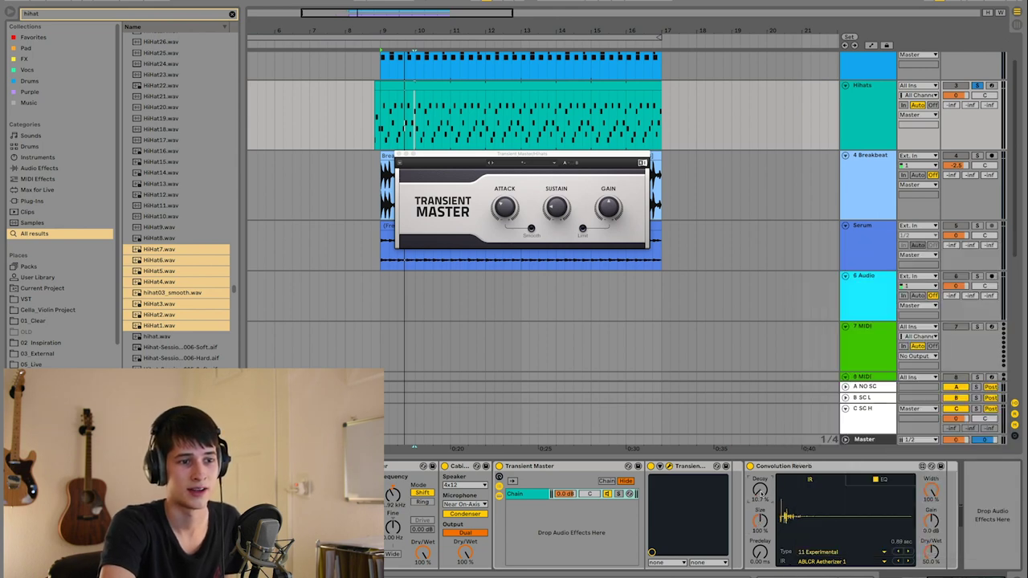
- While the loop plays, lower reverb Size to about 52 % and Decay to 7.55 %
key(space)
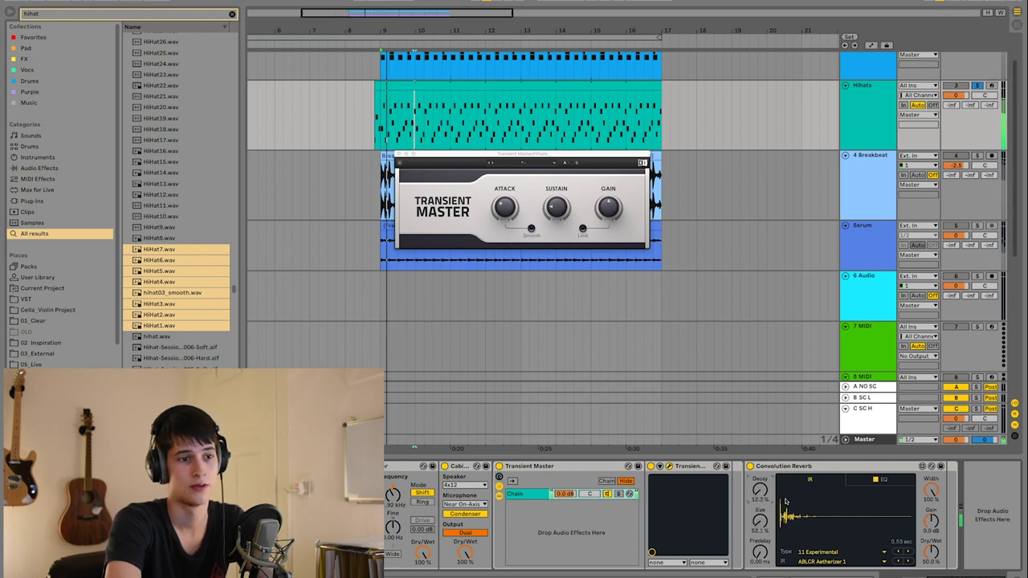
drag(762, 521, 763, 521)
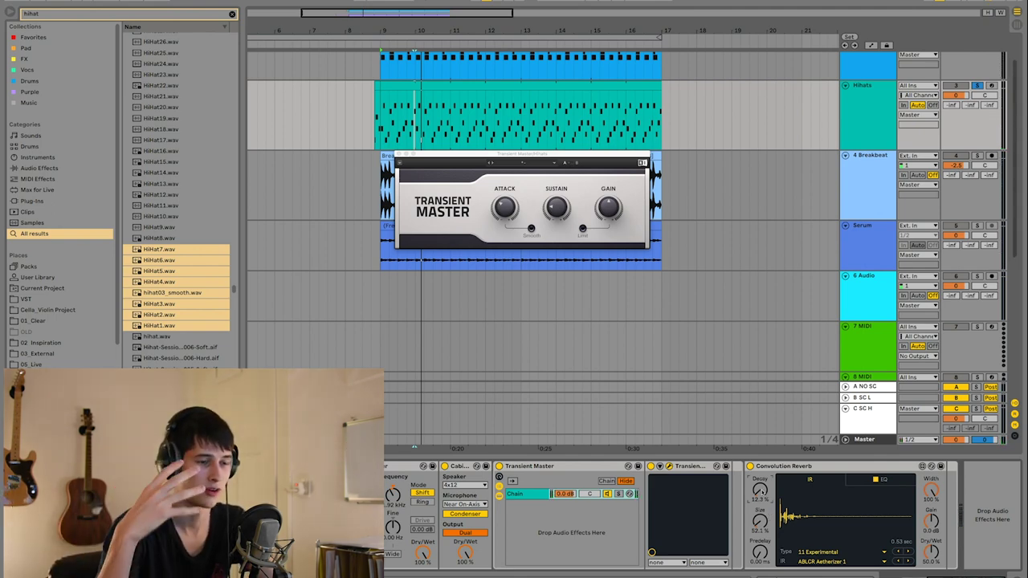
drag(760, 489, 760, 498)
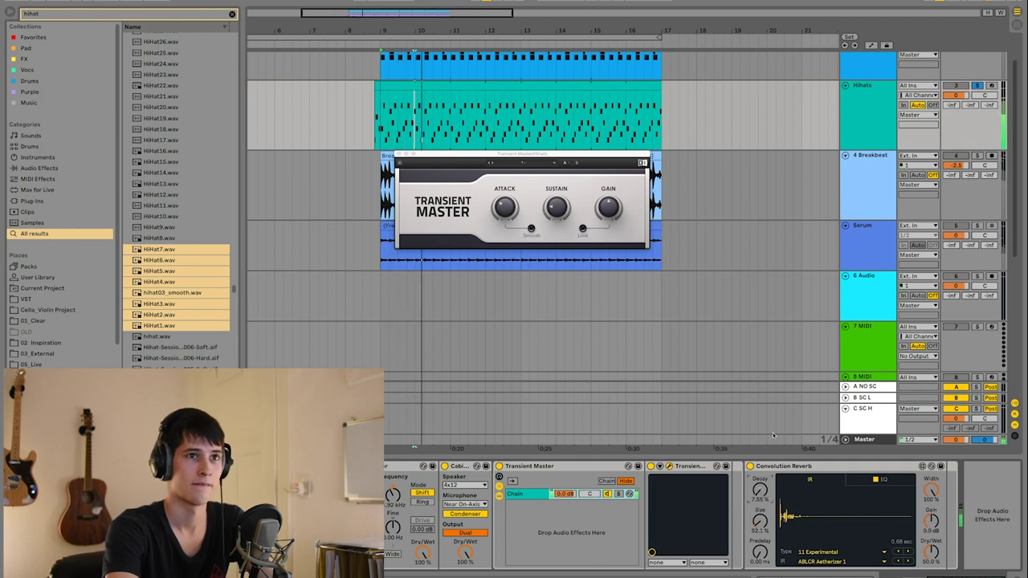
scroll(773, 432, up, 2)
- Clear the Drums and Hihats solos, bypass the Breakbeat's EQ Eight, and solo the Breakbeat track
click(964, 69)
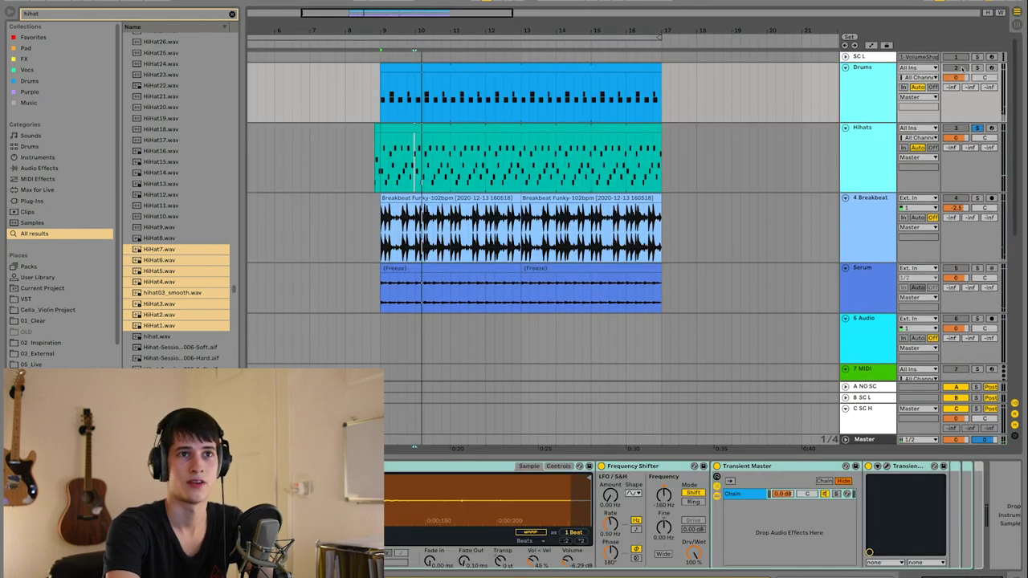
click(976, 67)
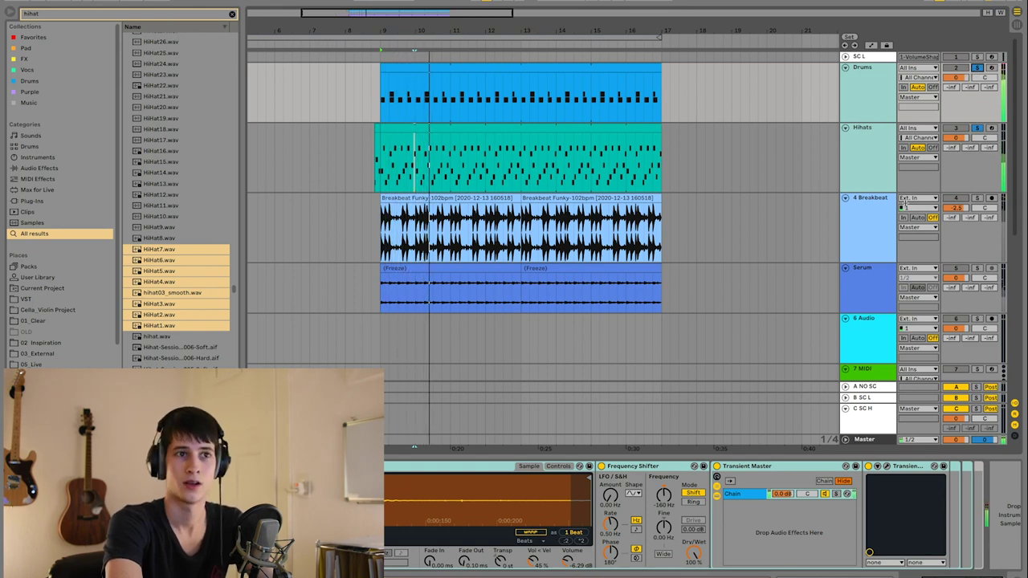
click(877, 212)
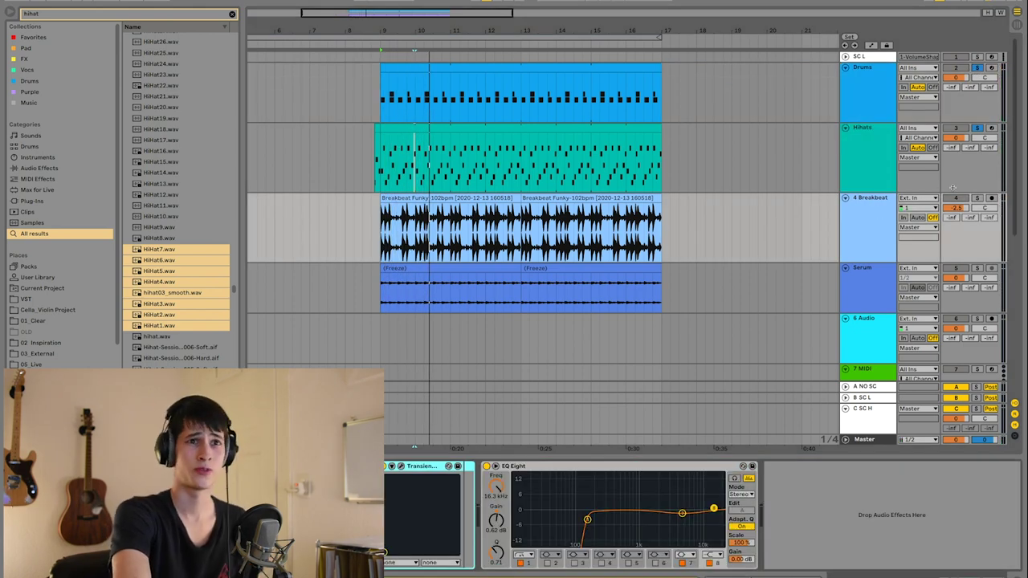
click(977, 197)
click(977, 197)
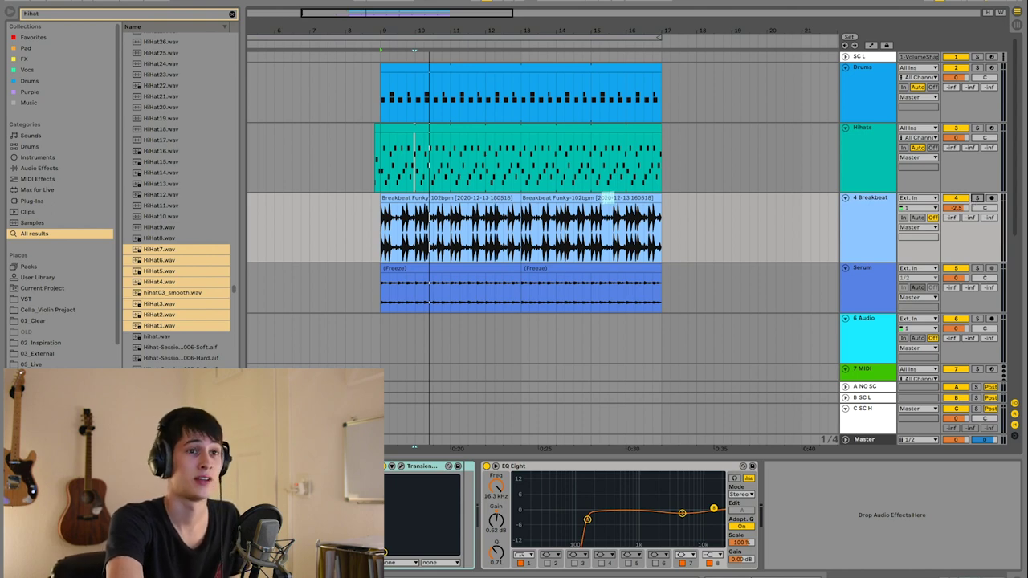
click(487, 467)
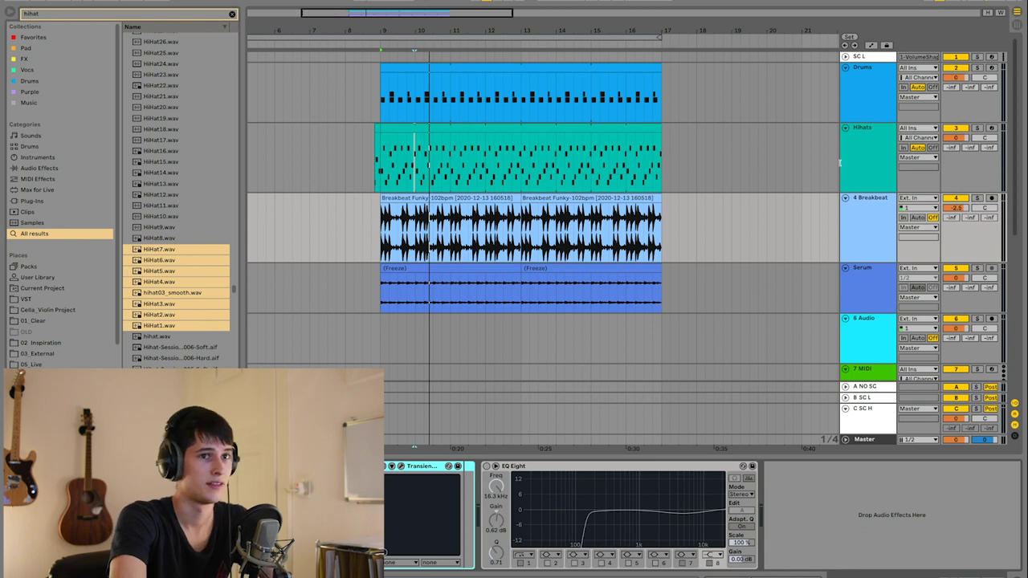
click(977, 198)
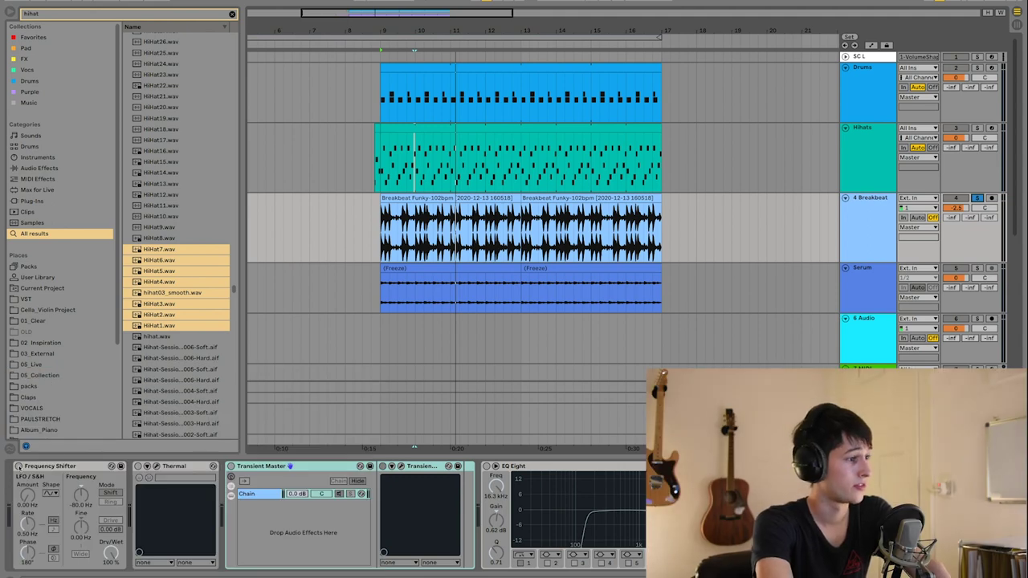
- Compare the Breakbeat with Frequency Shifter on and bypassed during playback, leaving it active
click(18, 466)
key(space)
click(18, 466)
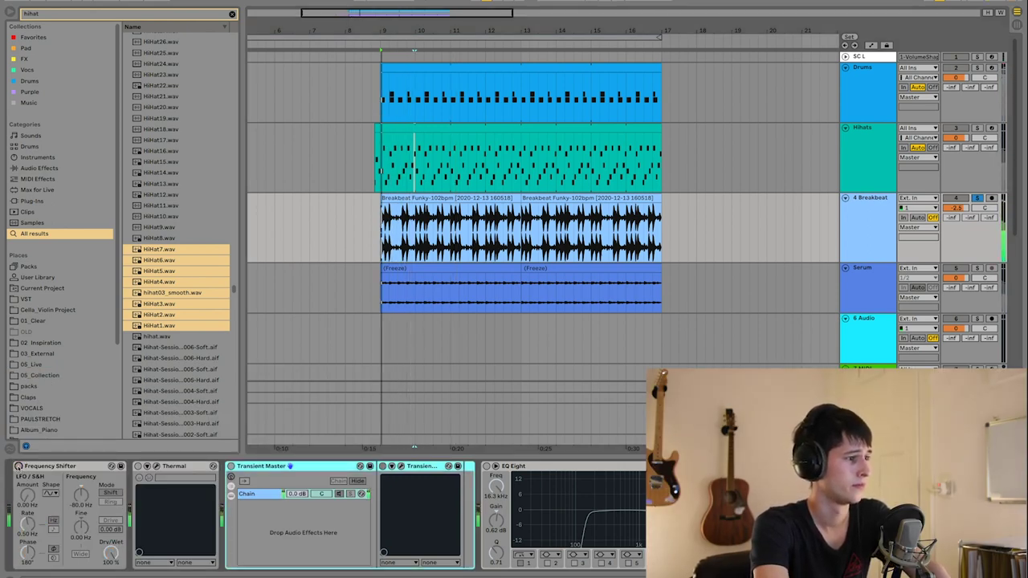
click(18, 466)
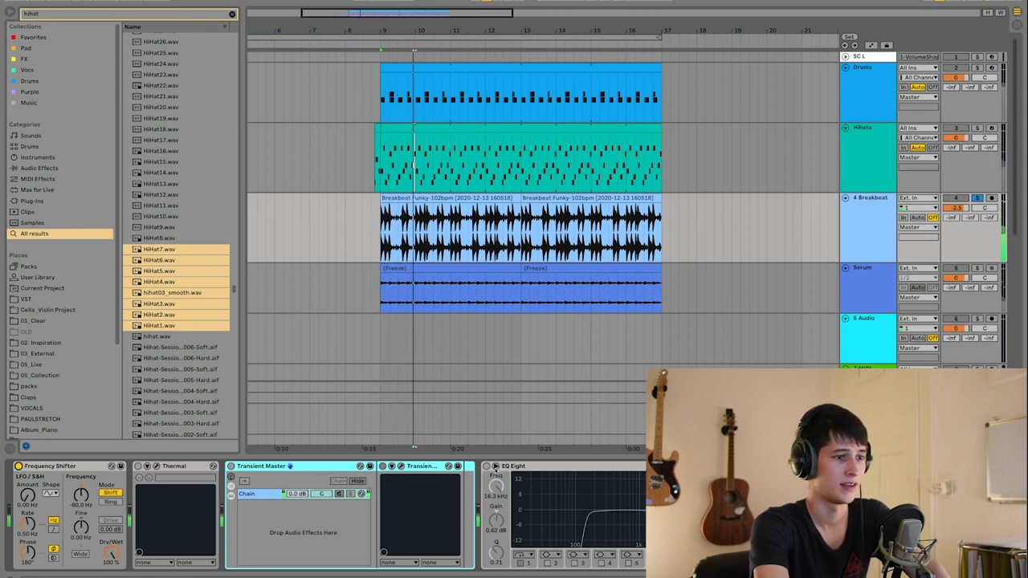
- Switch on Transient Master on the Breakbeat and replay the loop to hear it
click(529, 466)
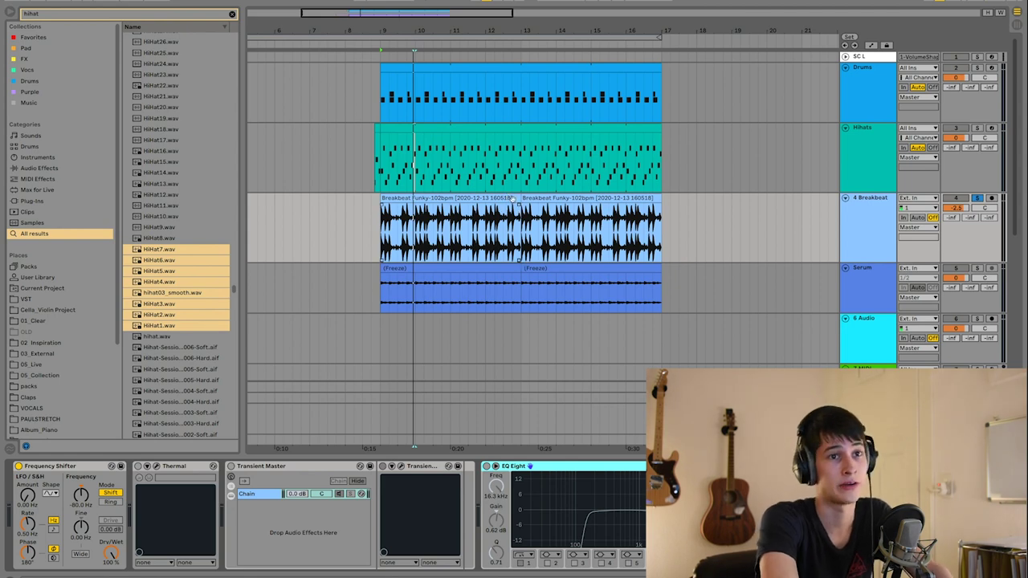
key(space)
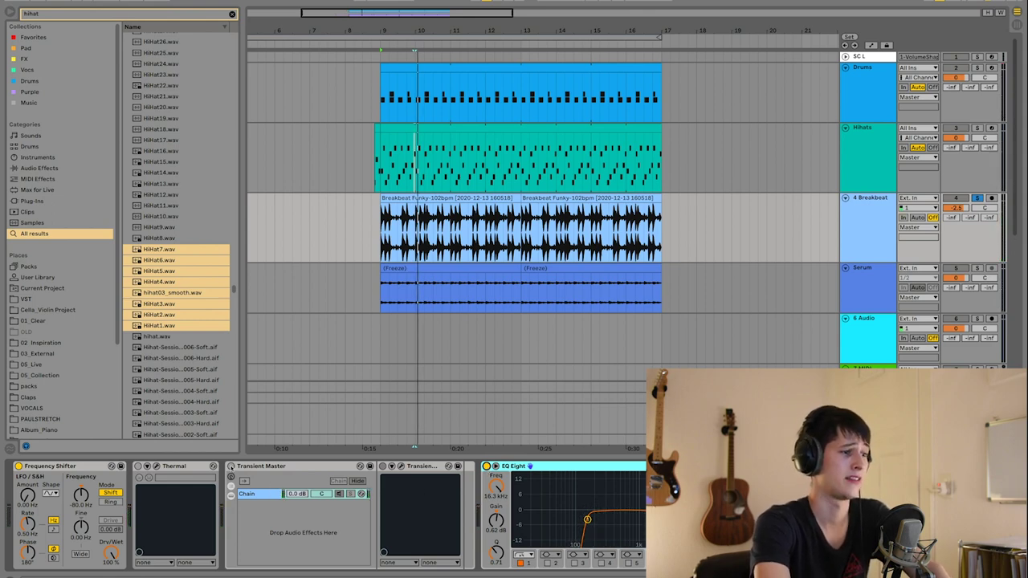
click(231, 466)
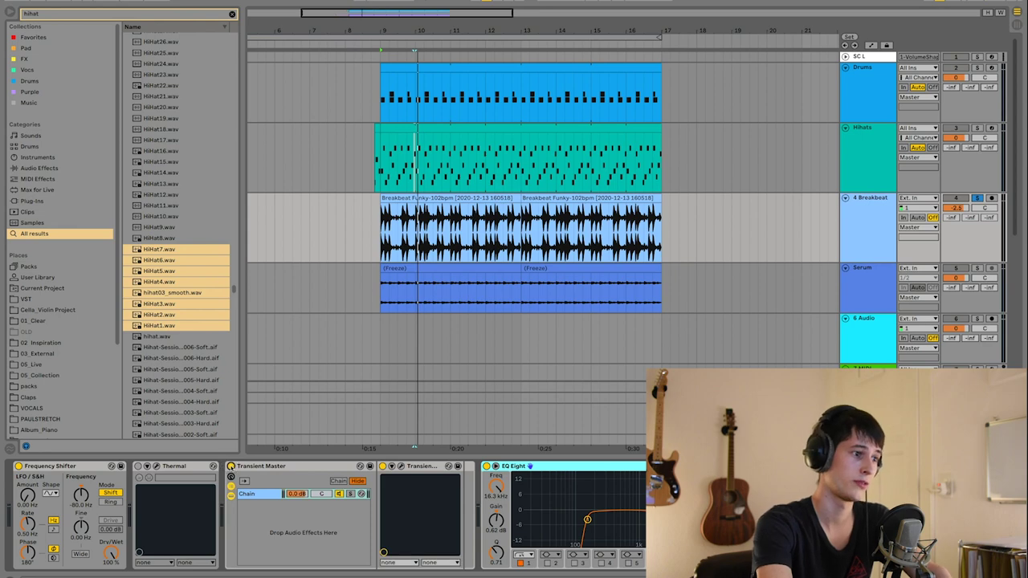
key(space)
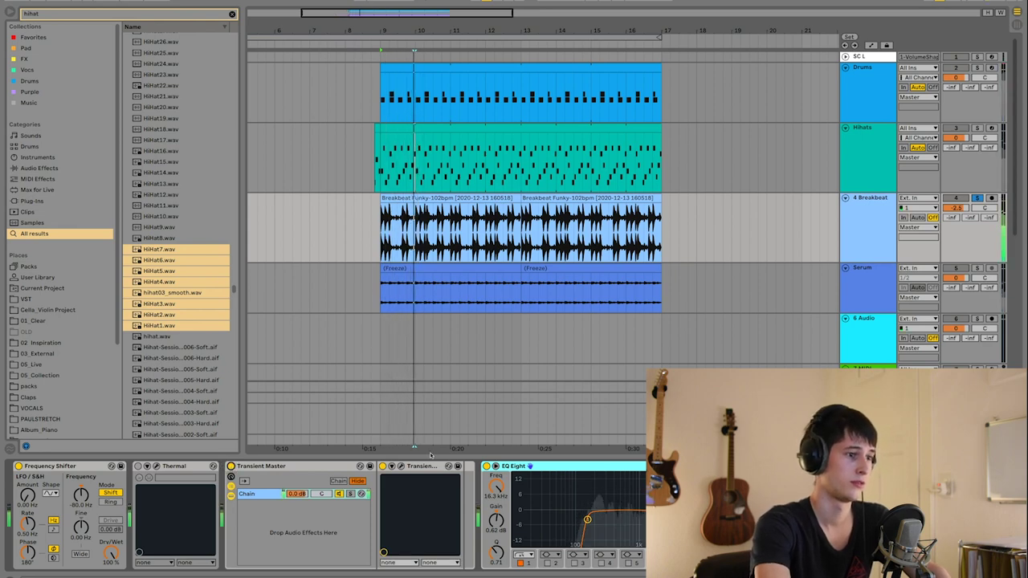
- Lower the Breakbeat's Transient Master sustain to -86% and load Thermal's FLEX BOUNCE preset
click(391, 466)
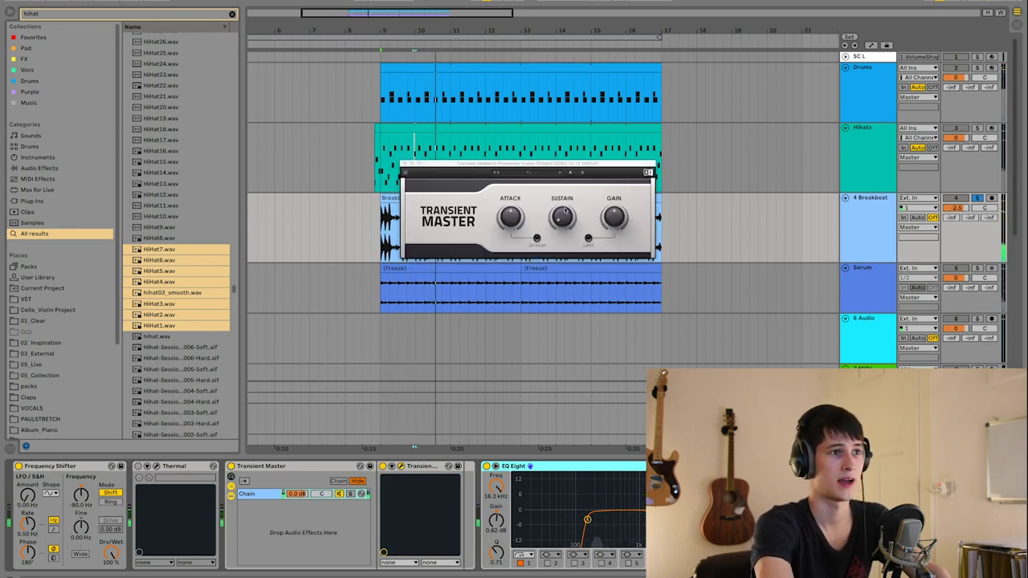
drag(561, 214, 563, 217)
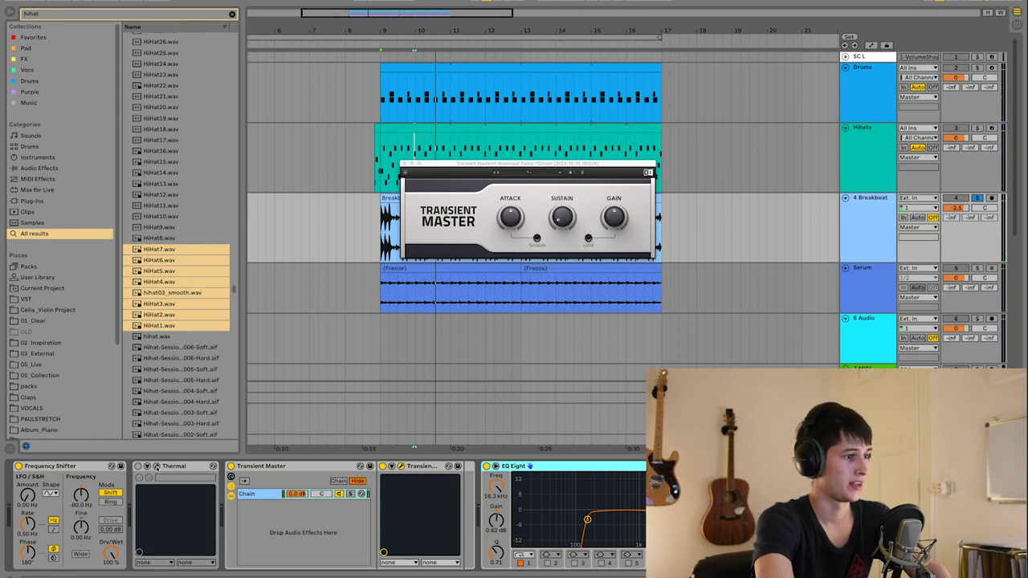
click(156, 465)
click(508, 250)
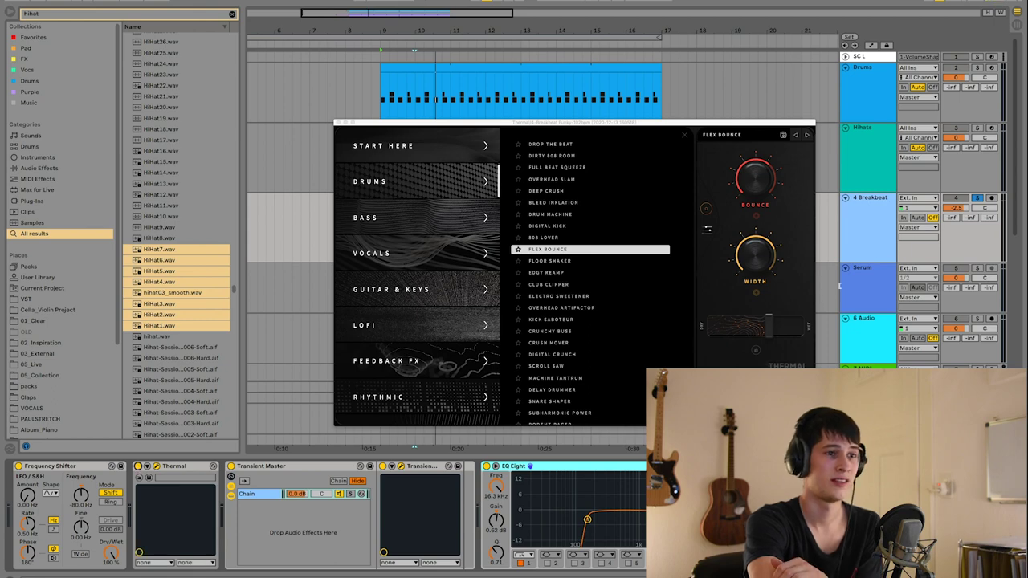
- Switch Thermal between visualizer and editor views, return to its preset list, and reposition the window
click(708, 229)
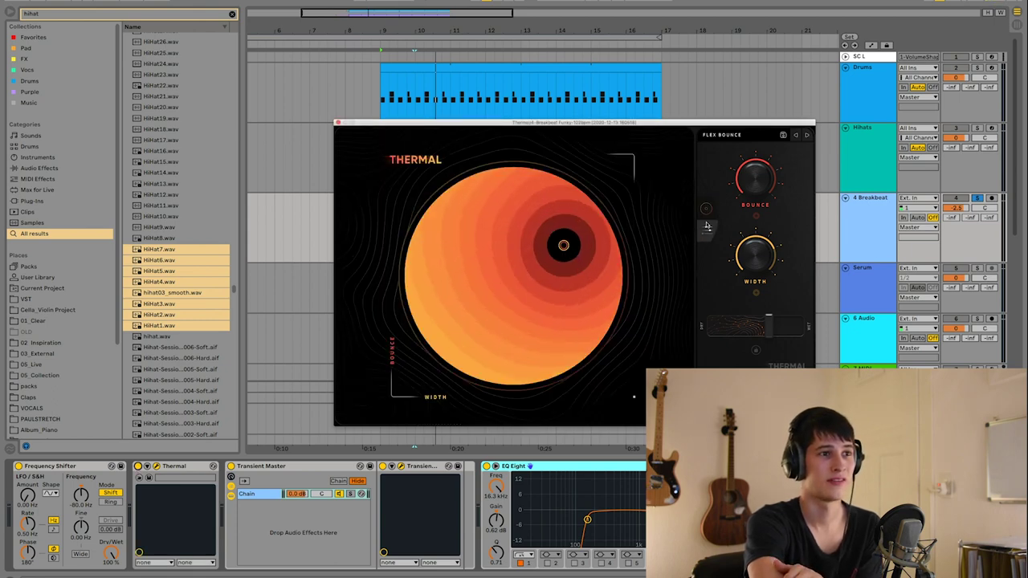
click(708, 229)
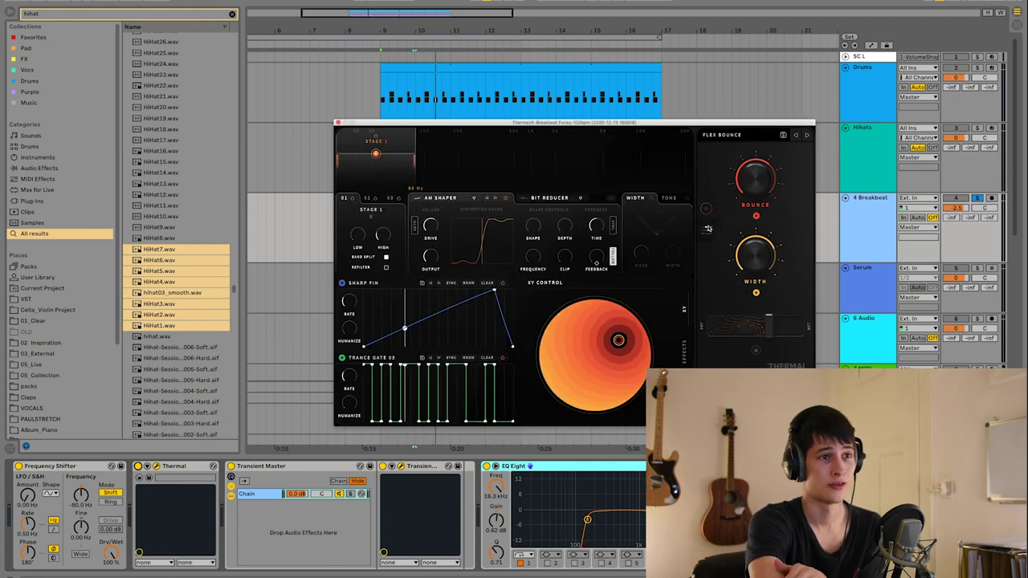
click(709, 211)
click(729, 136)
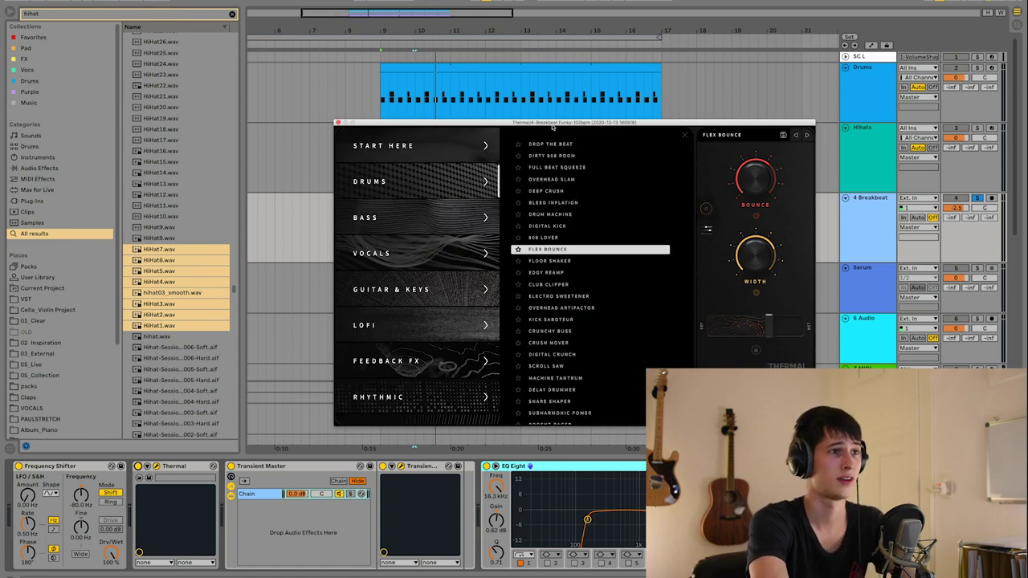
drag(553, 123, 515, 194)
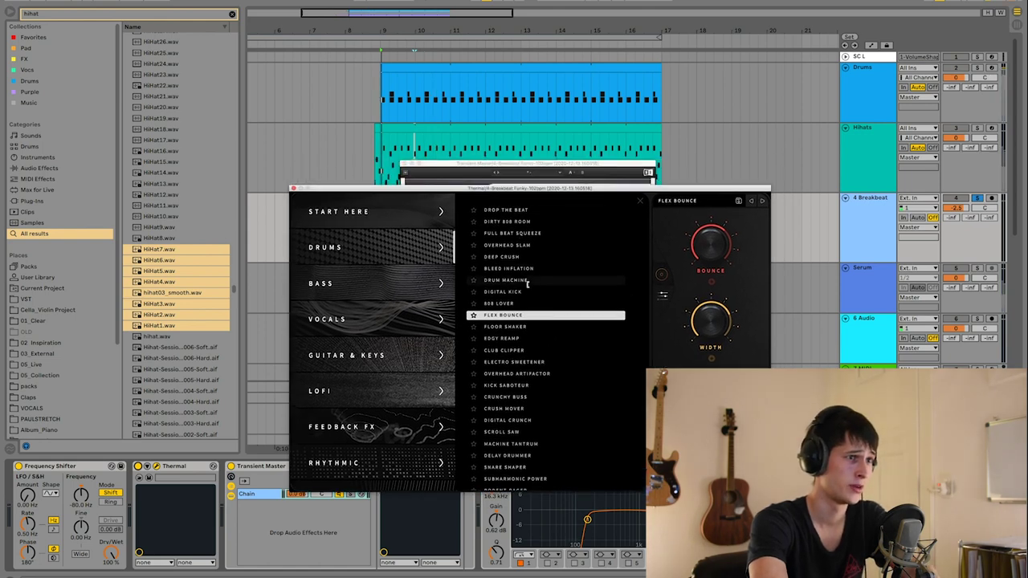
- Audition Dirty 808 Room, Deep Crush, Drop The Beat and Digital Kick, then return to Flex Bounce
click(514, 222)
click(519, 257)
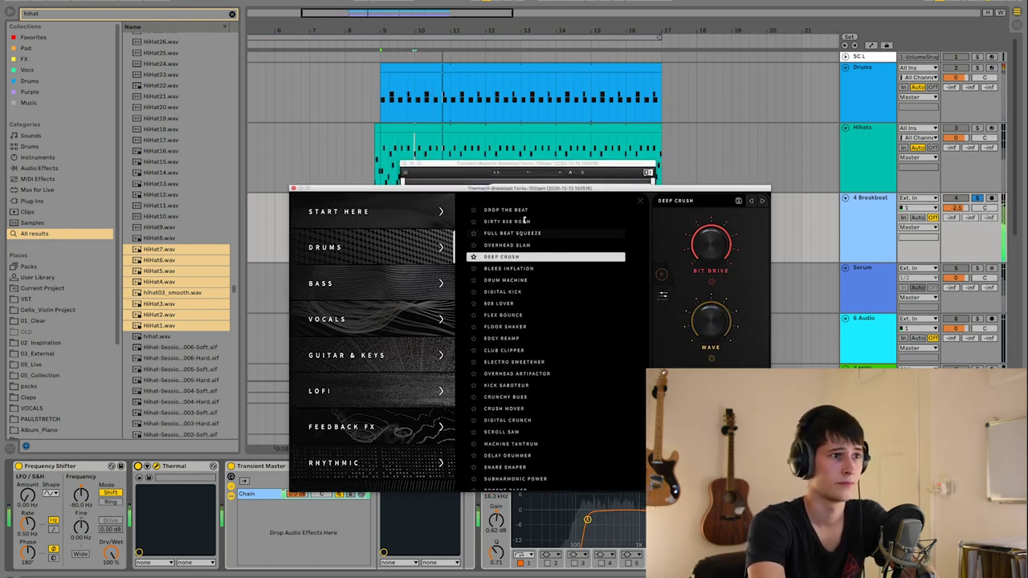
click(578, 211)
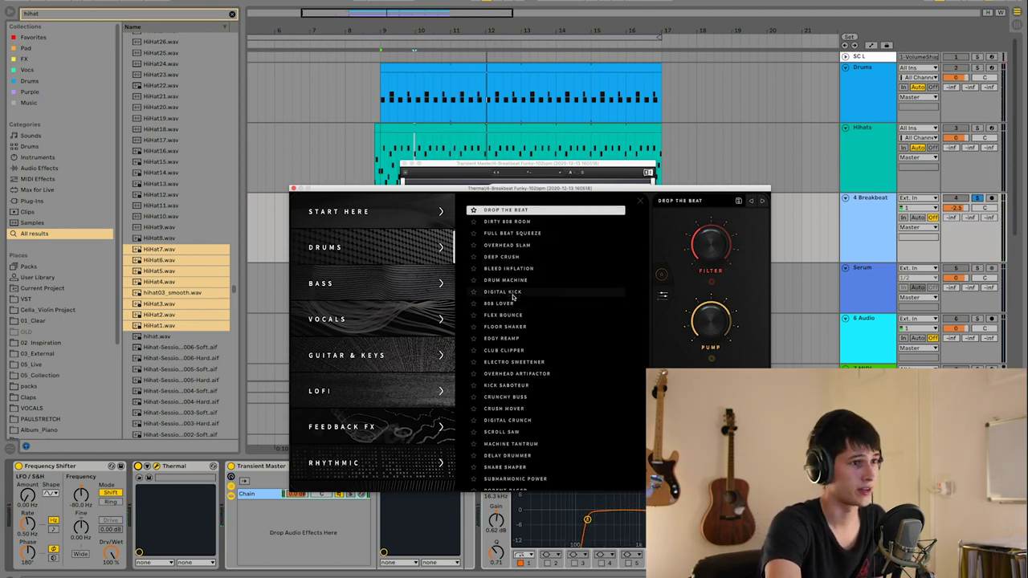
click(512, 294)
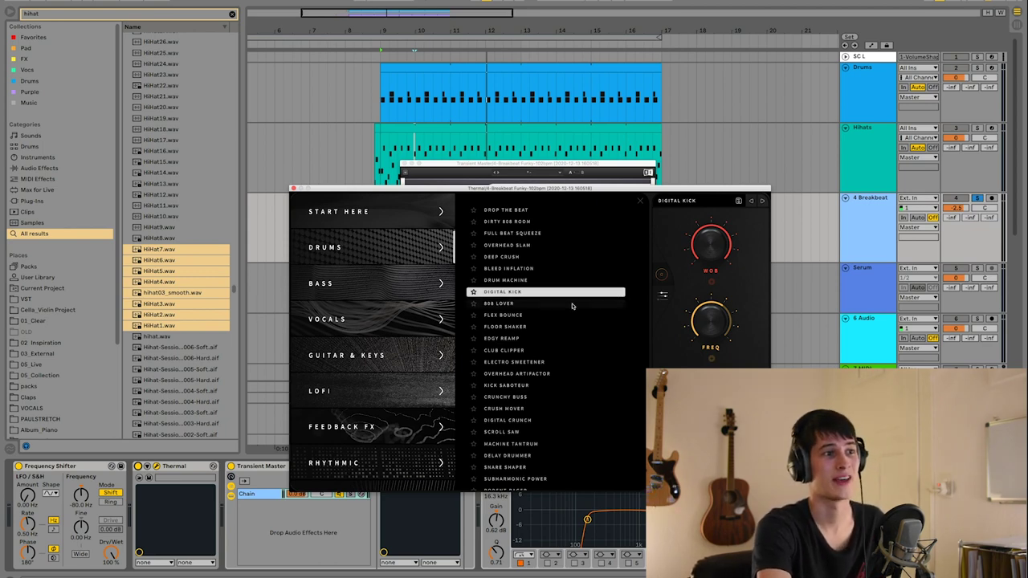
click(523, 315)
key(space)
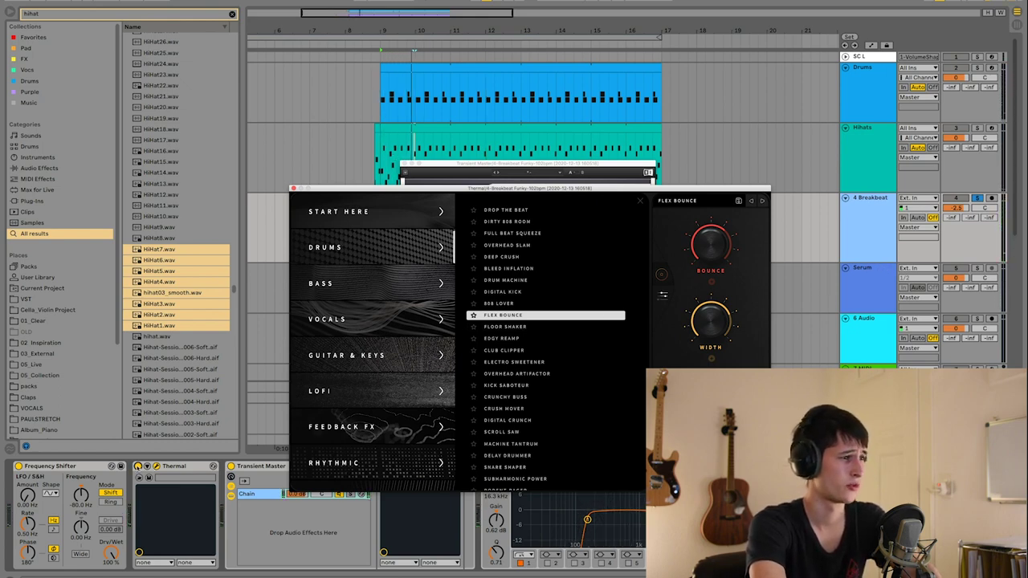
- Switch Thermal on and close the Thermal and Transient Master plug-in windows
click(138, 466)
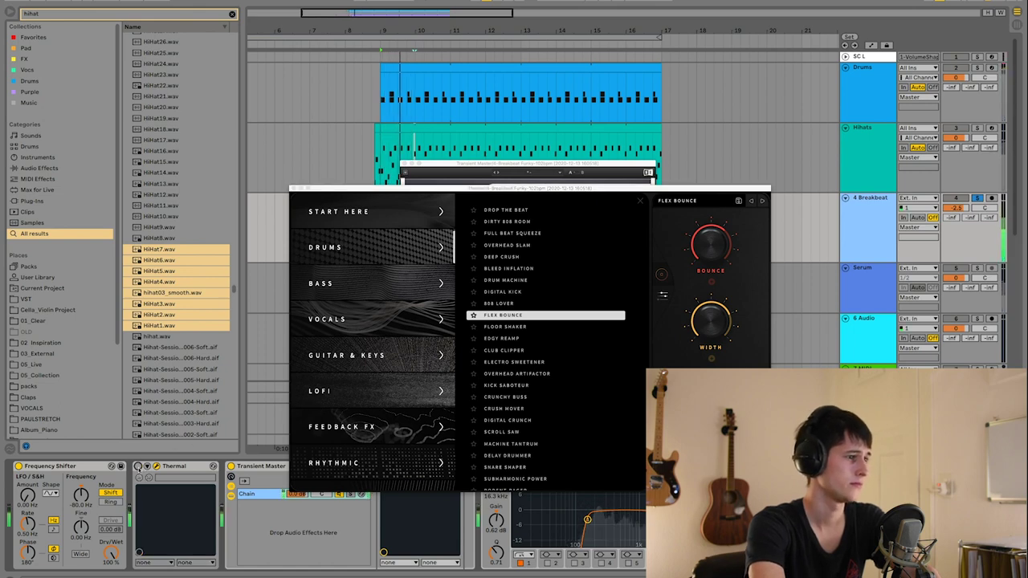
click(299, 190)
click(294, 189)
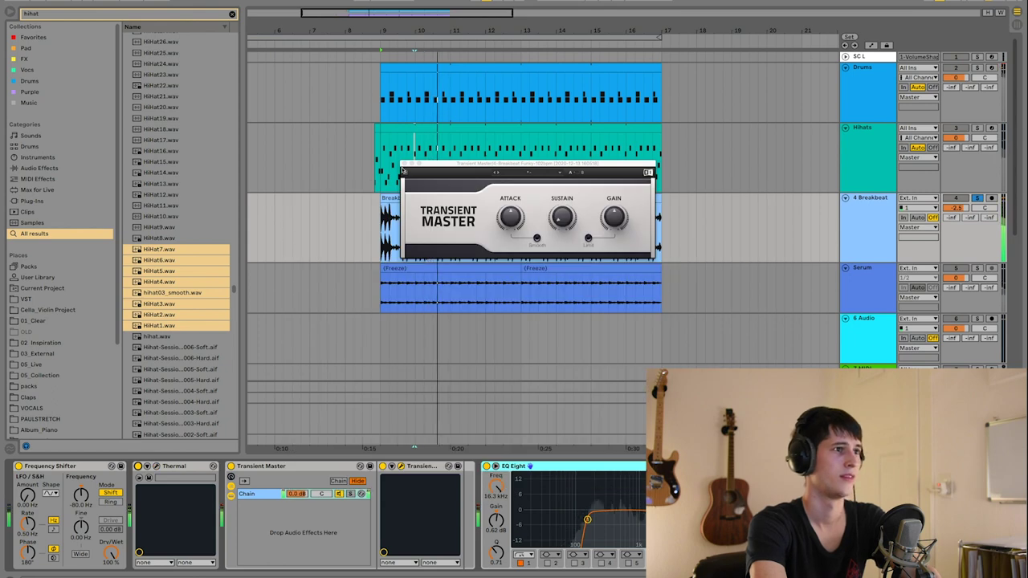
click(404, 164)
- Select the Serum track and its first frozen clip to prepare adding a new track
click(974, 272)
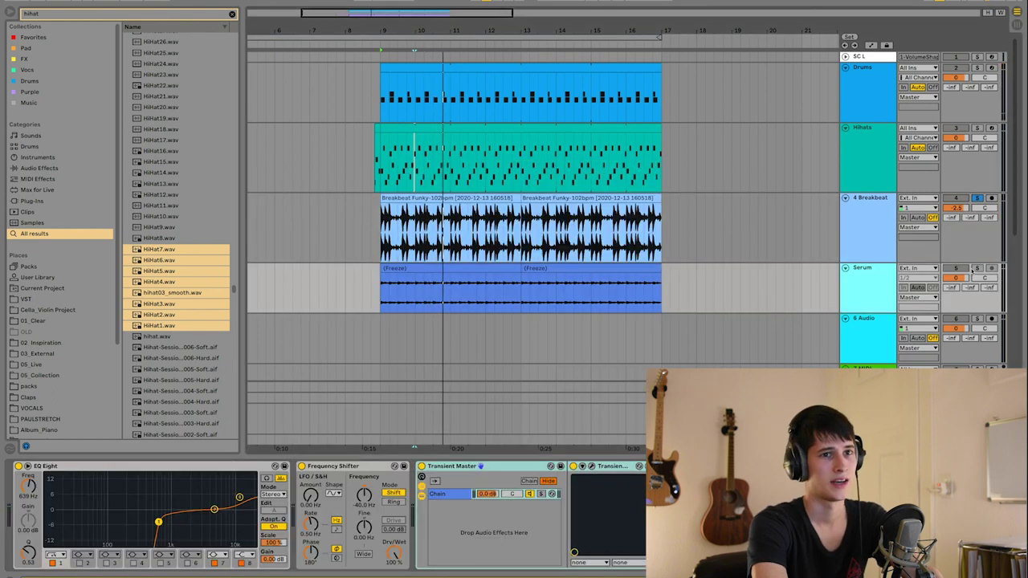
click(447, 277)
right_click(891, 279)
- Insert a new 6 MIDI track below Serum and load Serum onto it
click(909, 374)
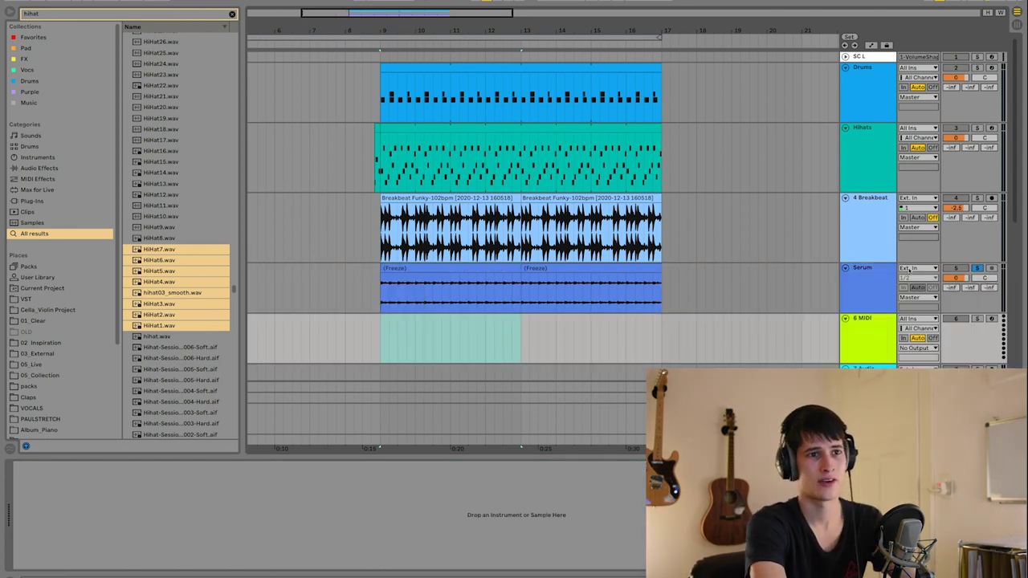
click(493, 267)
key(space)
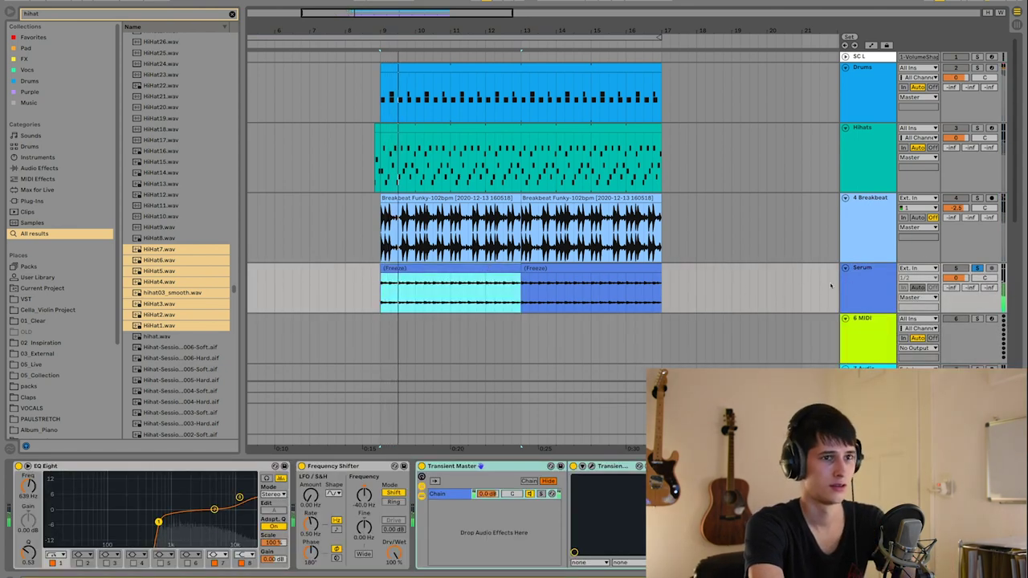
click(874, 326)
click(34, 201)
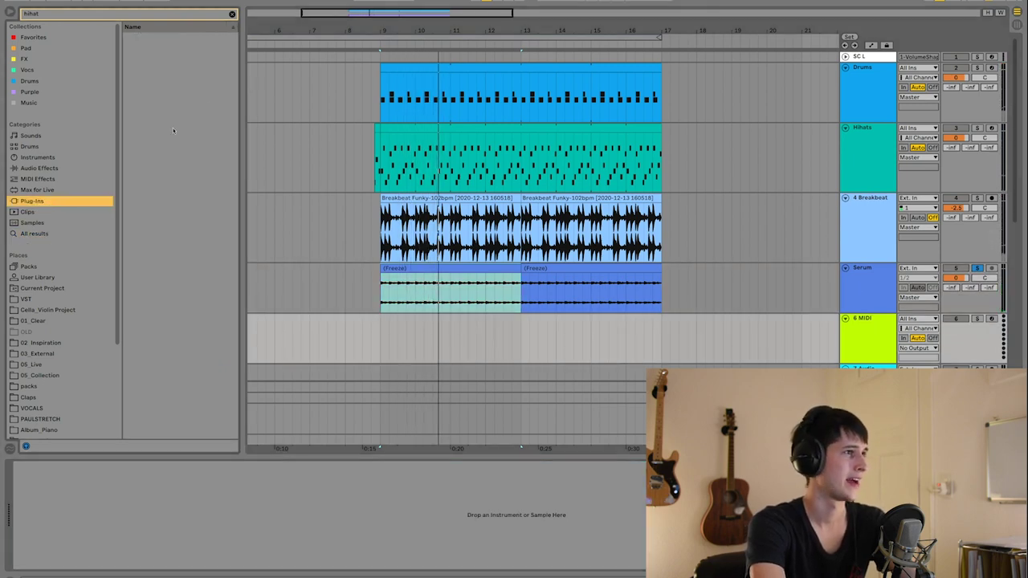
click(232, 14)
scroll(167, 315, down, 5)
drag(168, 321, 410, 344)
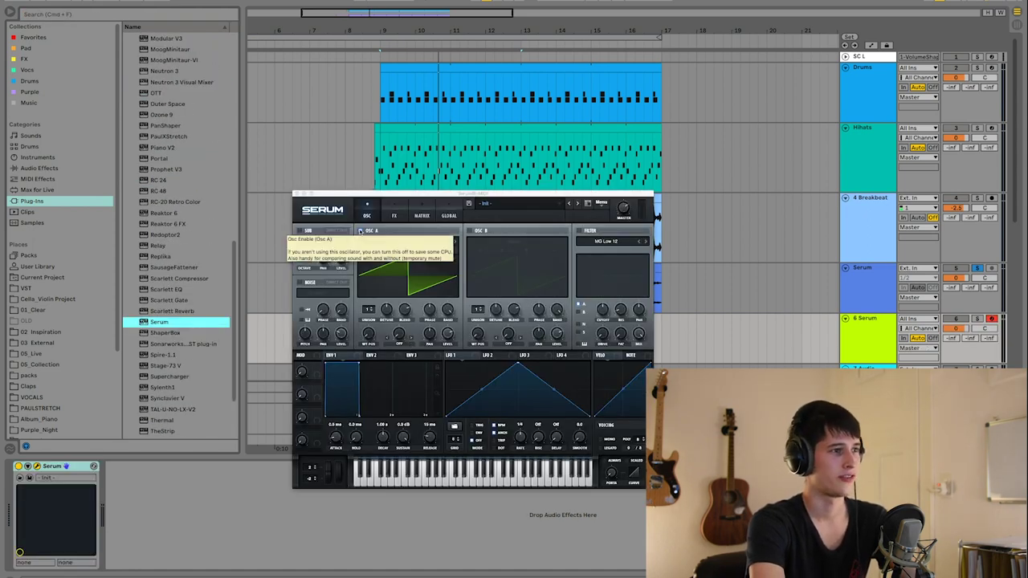
- Disable oscillator A, enable the noise oscillator with CymAll Bleed, and solo track 6 Serum
click(360, 231)
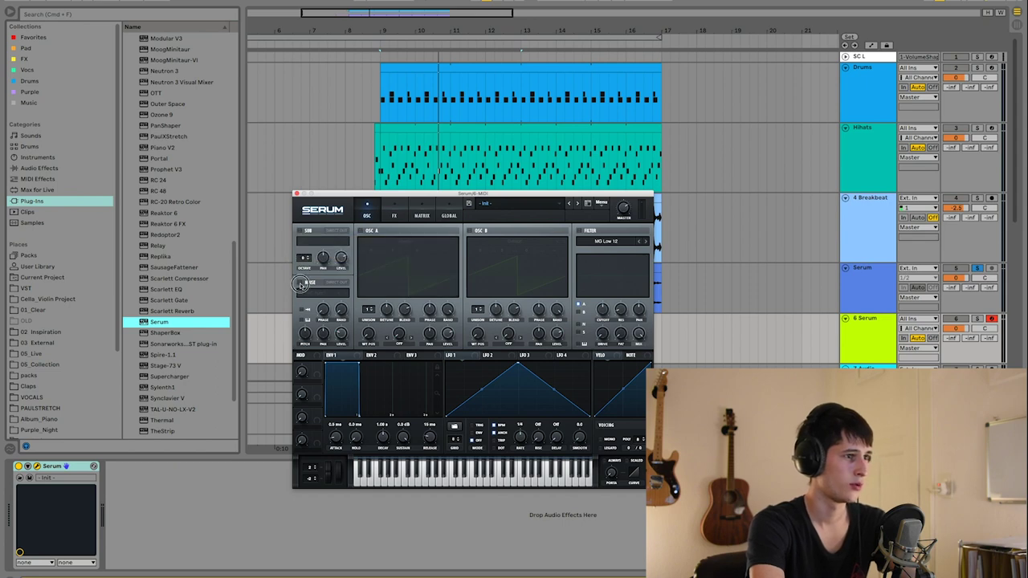
click(300, 284)
click(318, 294)
mouse_move(361, 338)
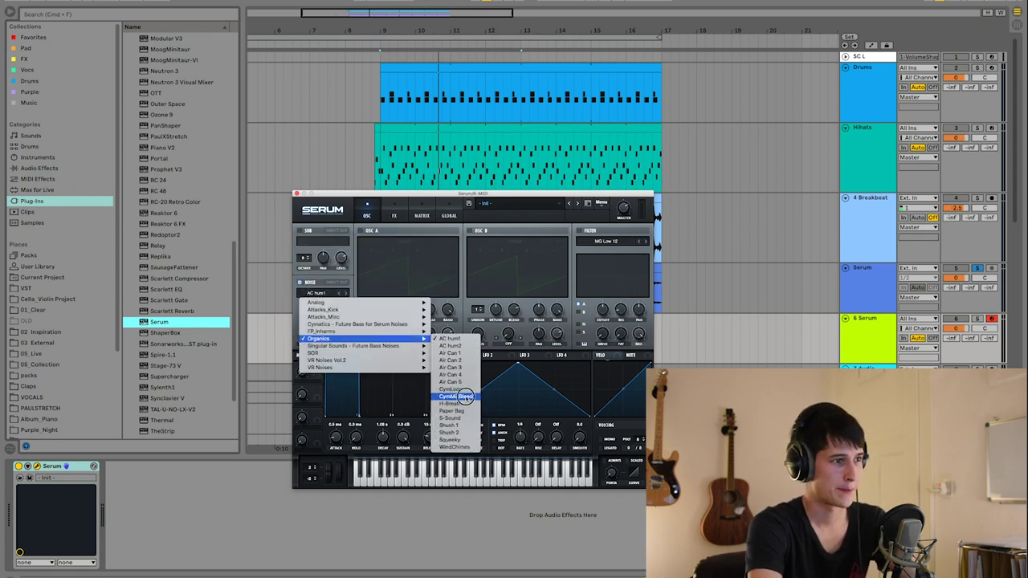
click(285, 319)
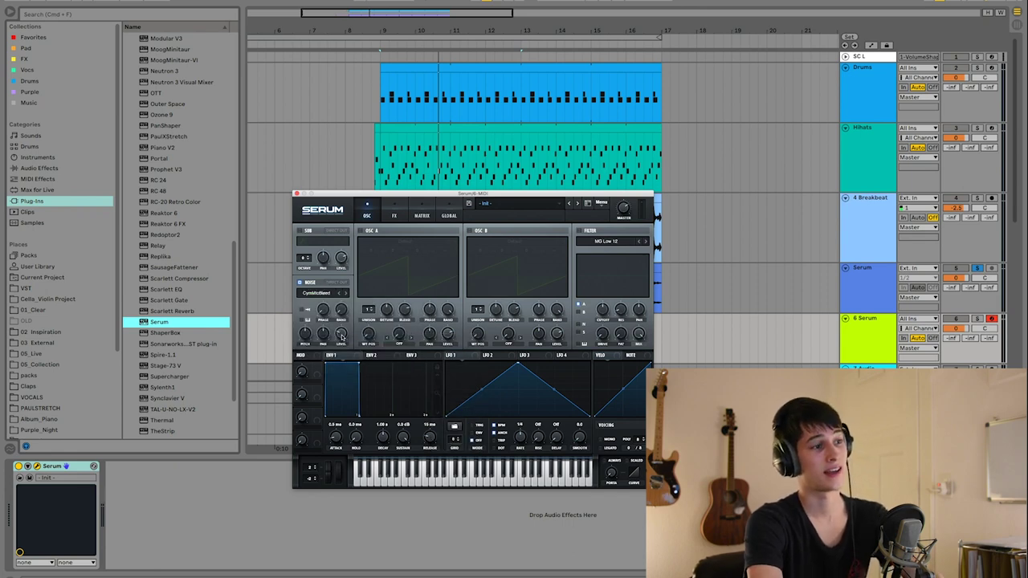
click(978, 319)
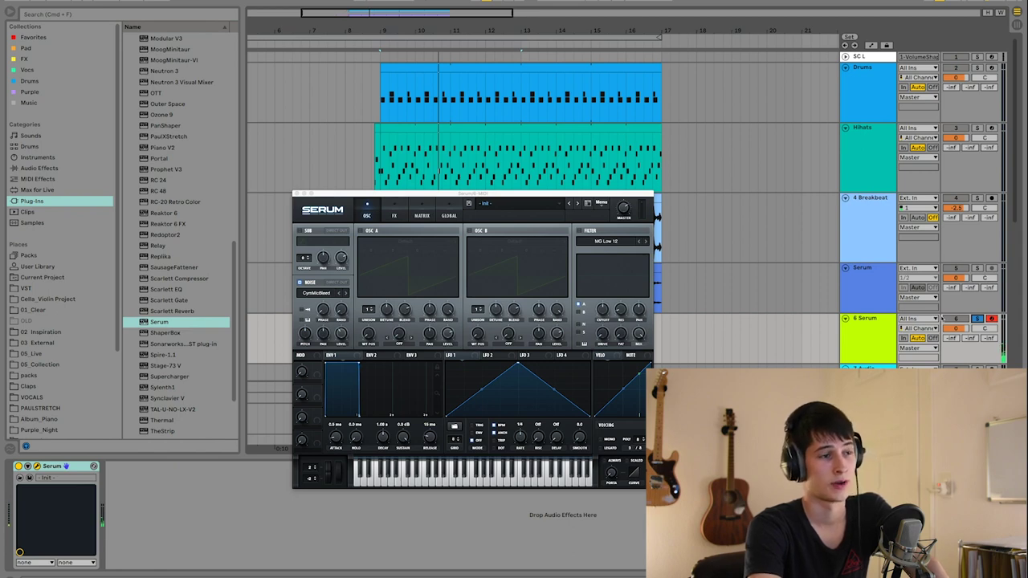
- Reshape Serum's LFO 1 into a falling ramp with a downward-bent curve
click(518, 366)
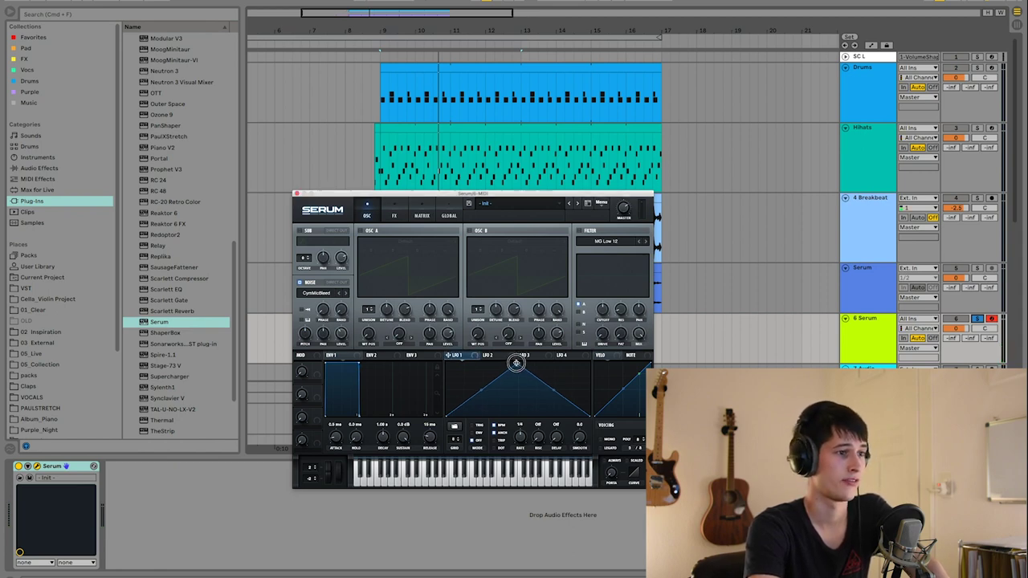
drag(514, 361, 444, 353)
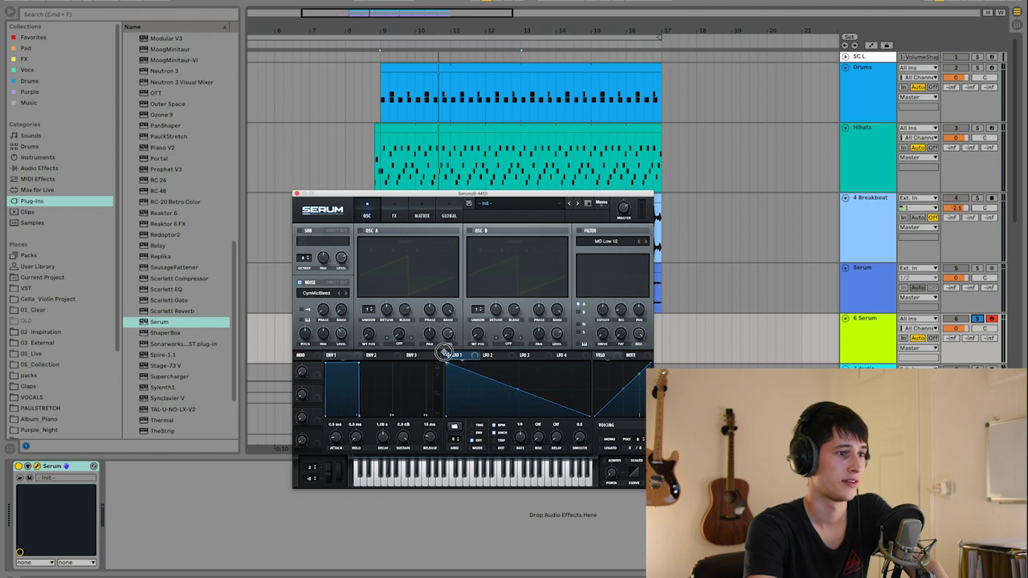
double_click(518, 384)
drag(518, 387, 526, 402)
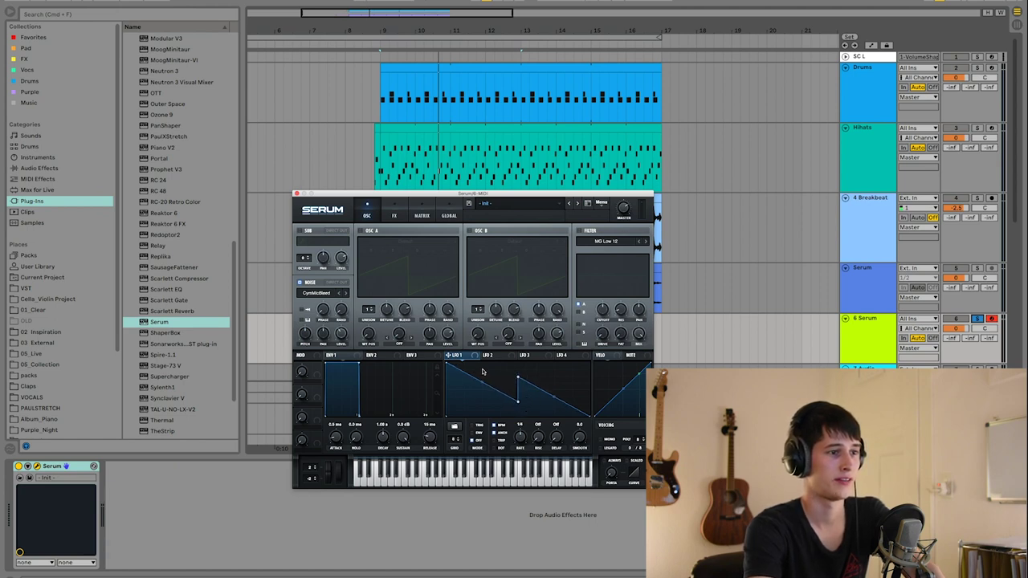
- Route LFO 1 to the noise level, set the noise level to 17%, and close Serum
drag(477, 359, 342, 337)
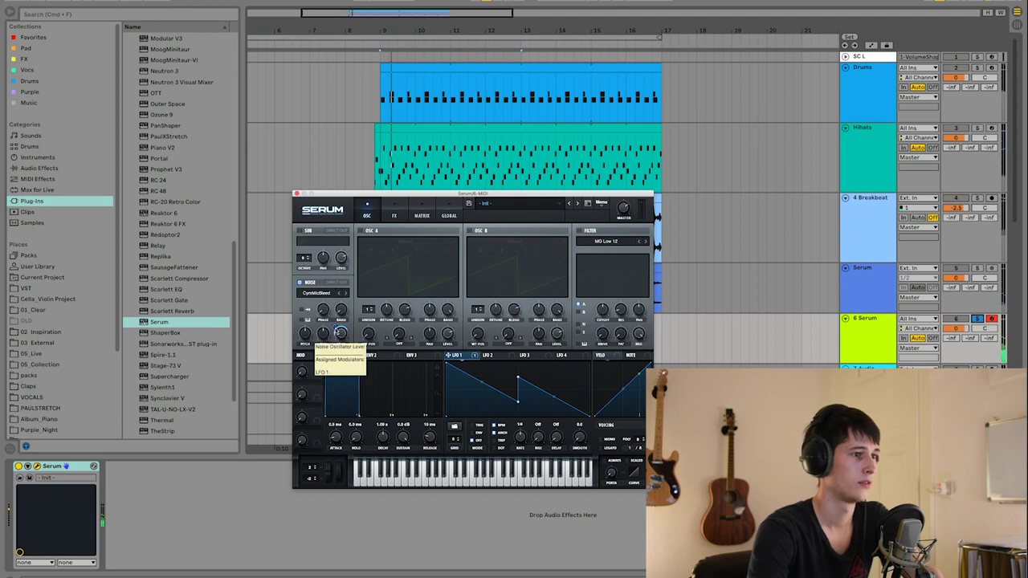
drag(341, 332, 344, 334)
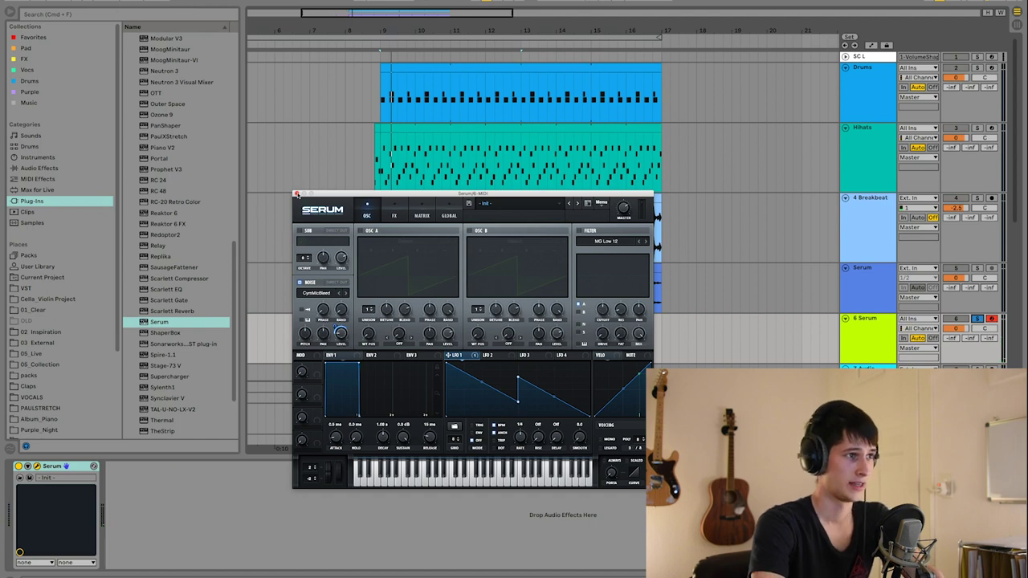
click(296, 194)
- Insert a MIDI clip on 6 Serum holding one long F1 note, and play it
drag(387, 336, 519, 323)
right_click(491, 325)
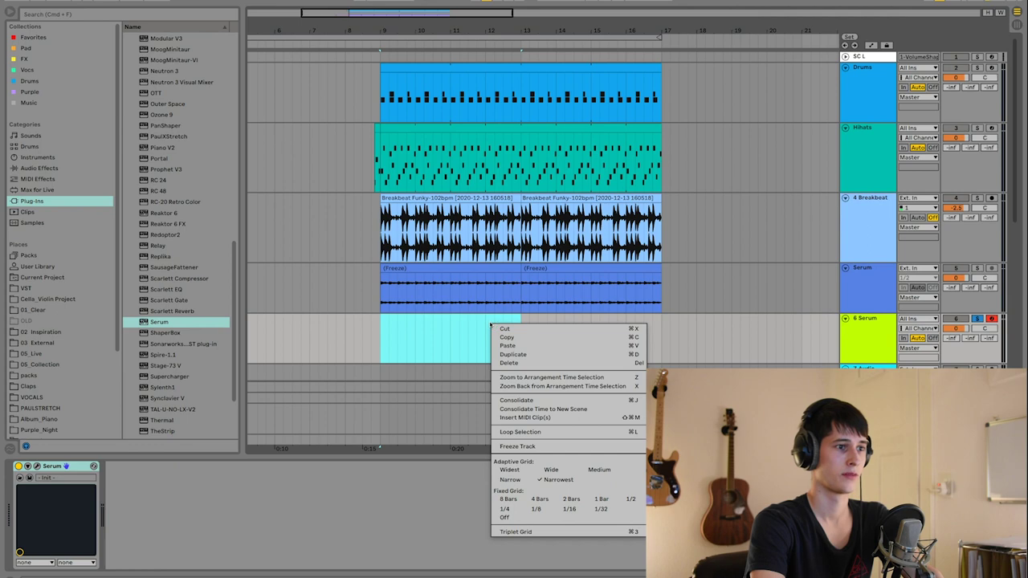
click(525, 418)
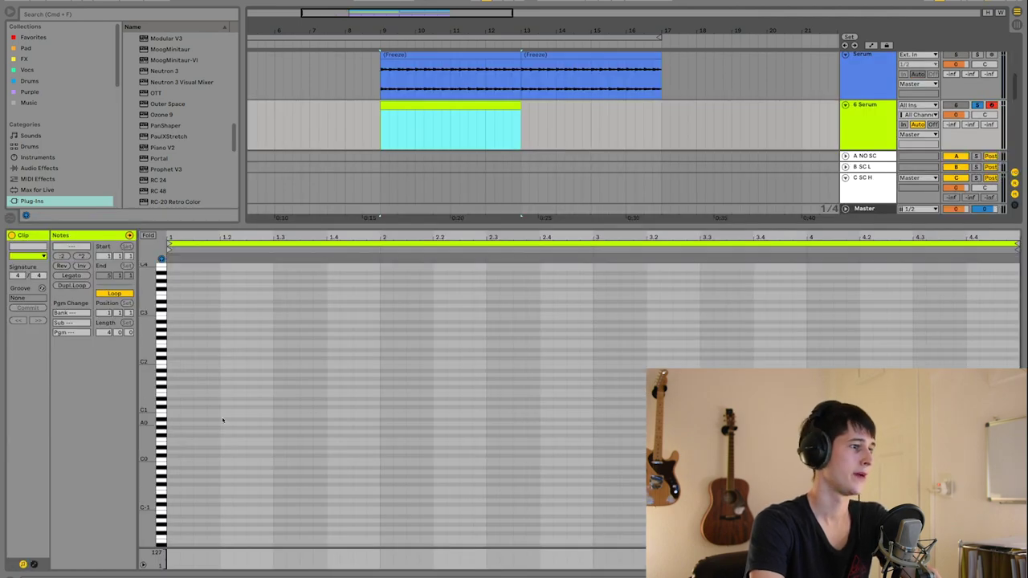
double_click(173, 393)
drag(178, 392, 1022, 390)
key(space)
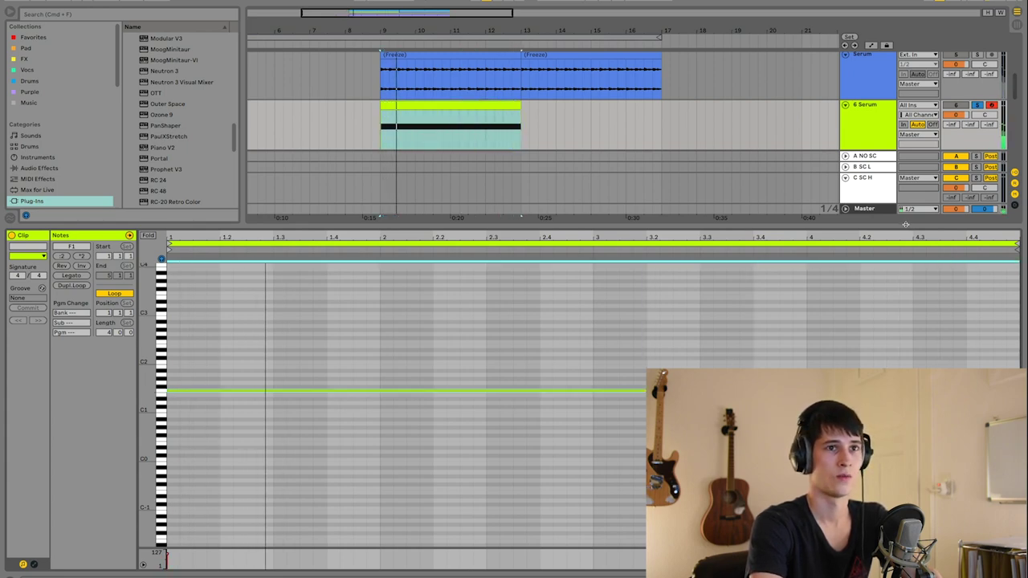
- Freeze the 6 Serum track and flatten it into an audio clip
drag(905, 224, 905, 459)
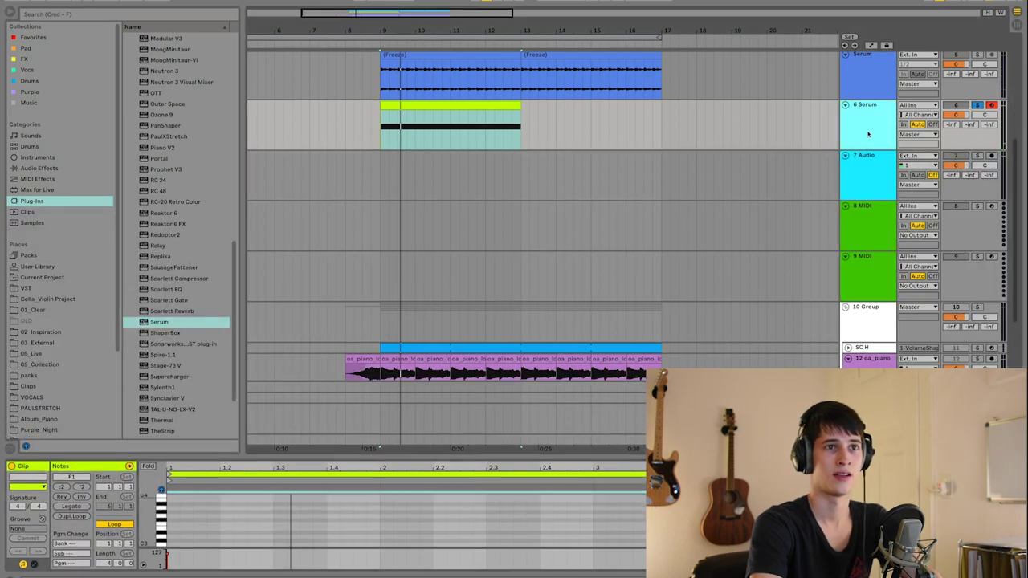
right_click(869, 135)
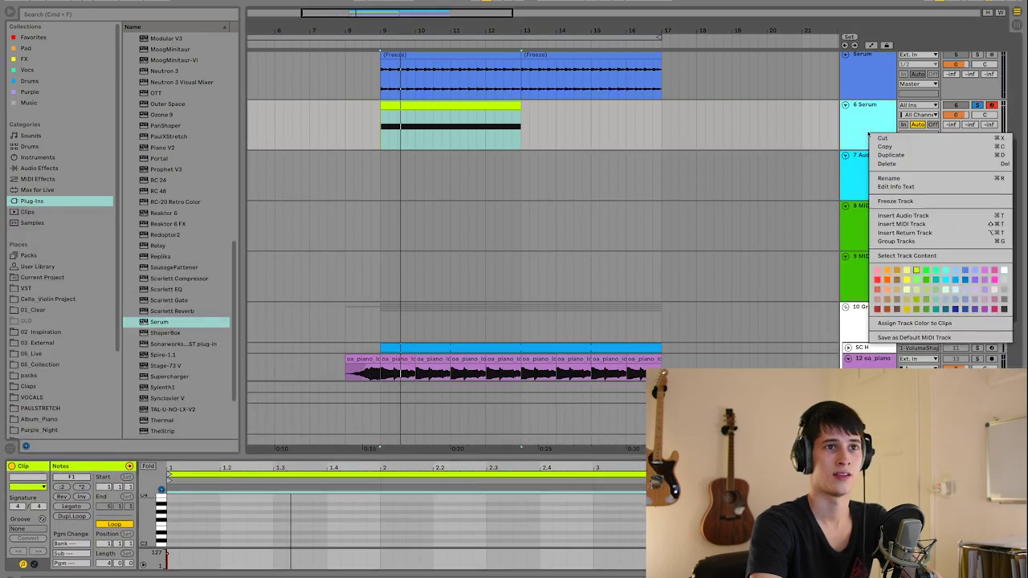
click(890, 202)
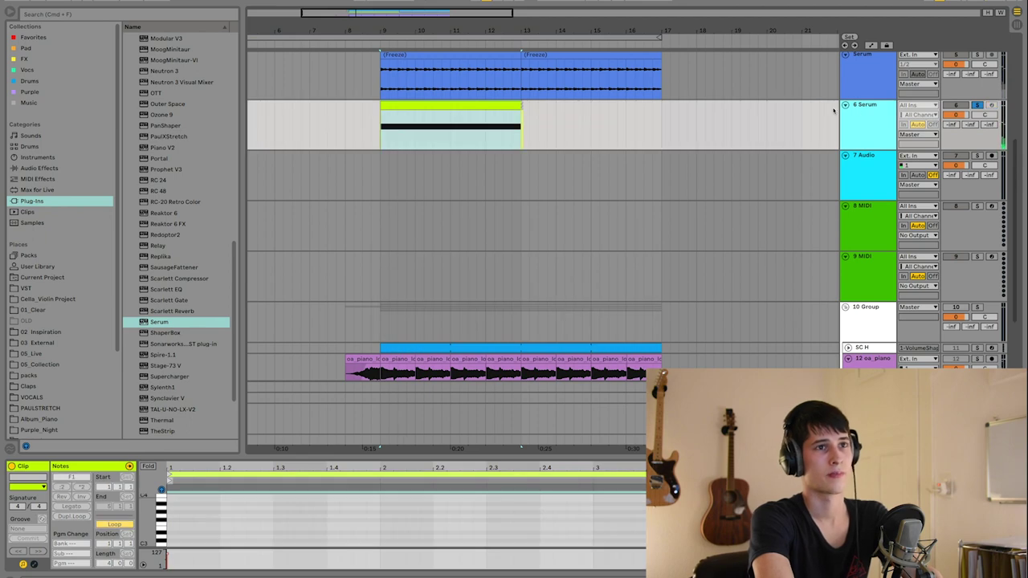
right_click(860, 114)
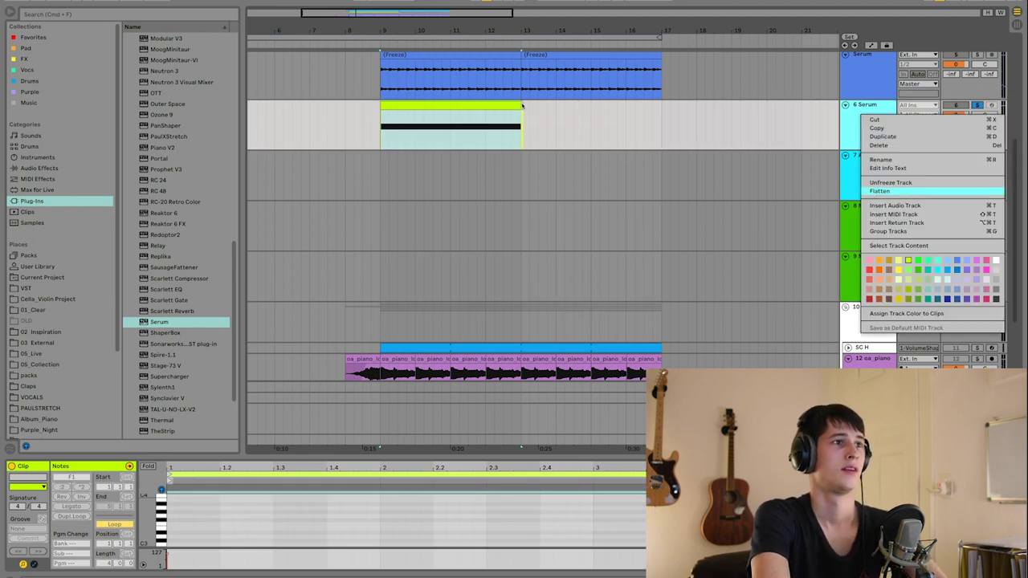
key(Return)
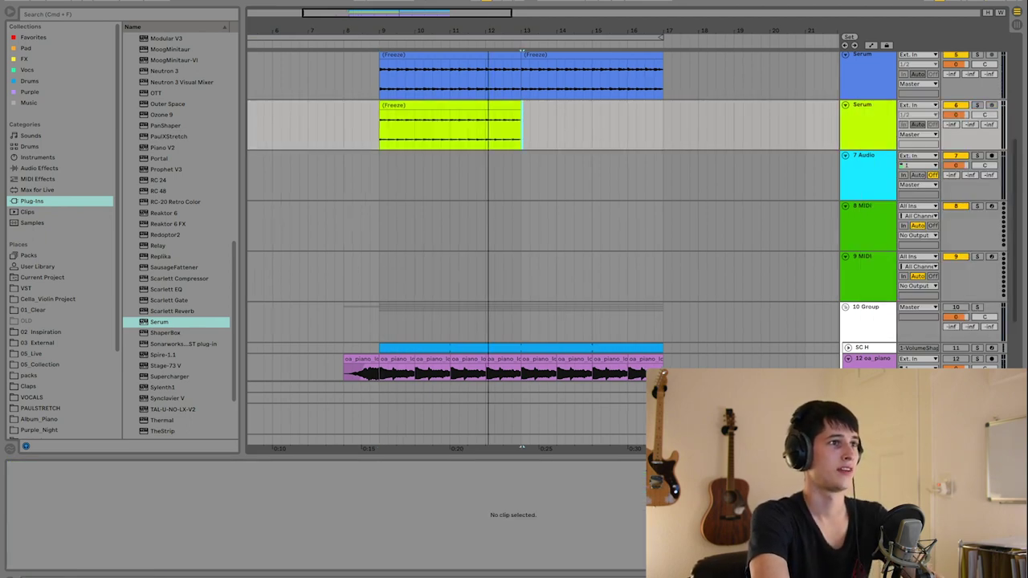
- Solo the blue Serum track and play it with EQ Eight, Frequency Shifter and Transient Master bypassed
scroll(488, 137, up, 3)
scroll(461, 141, up, 5)
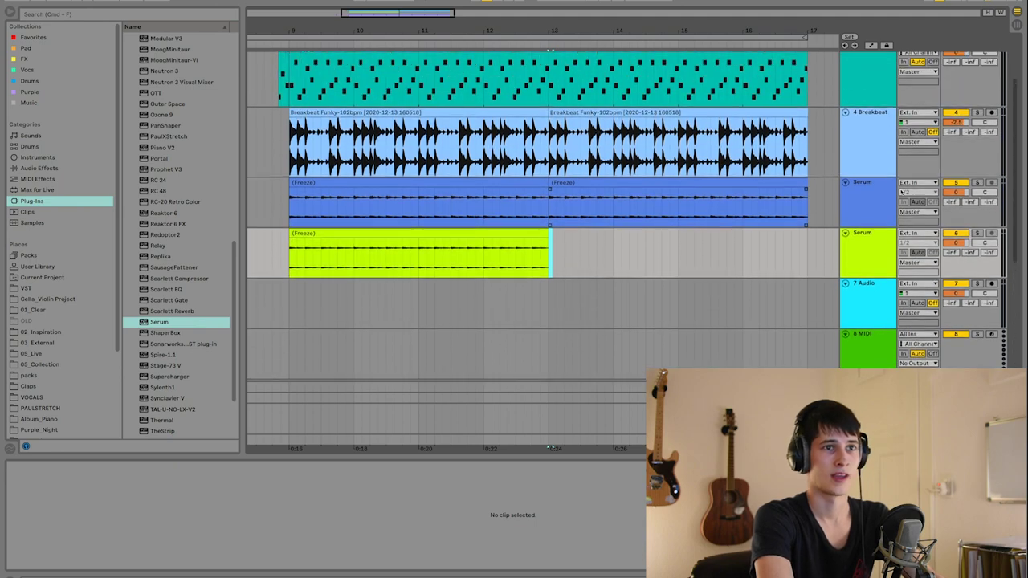
click(977, 183)
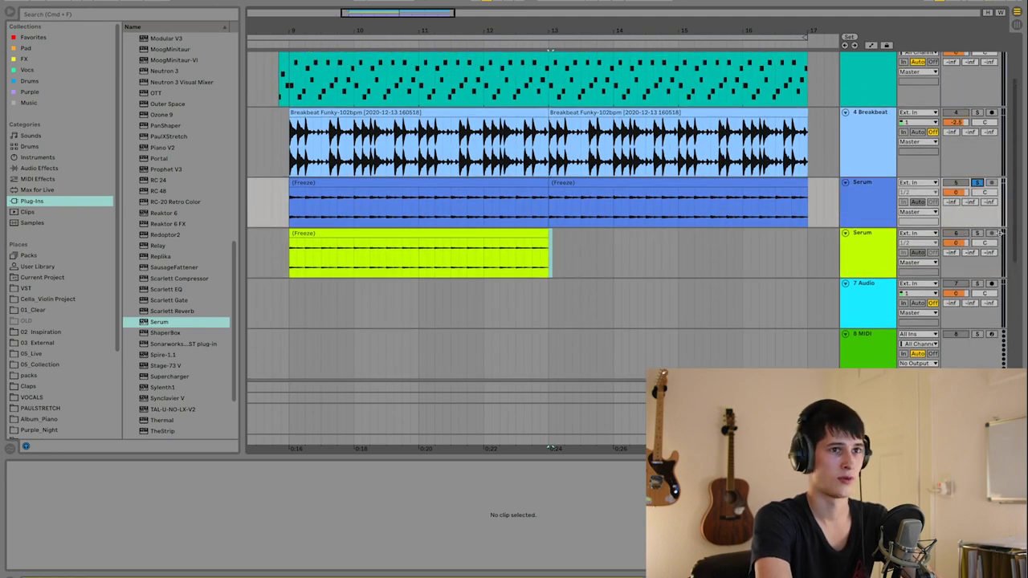
key(shift+Tab)
click(21, 466)
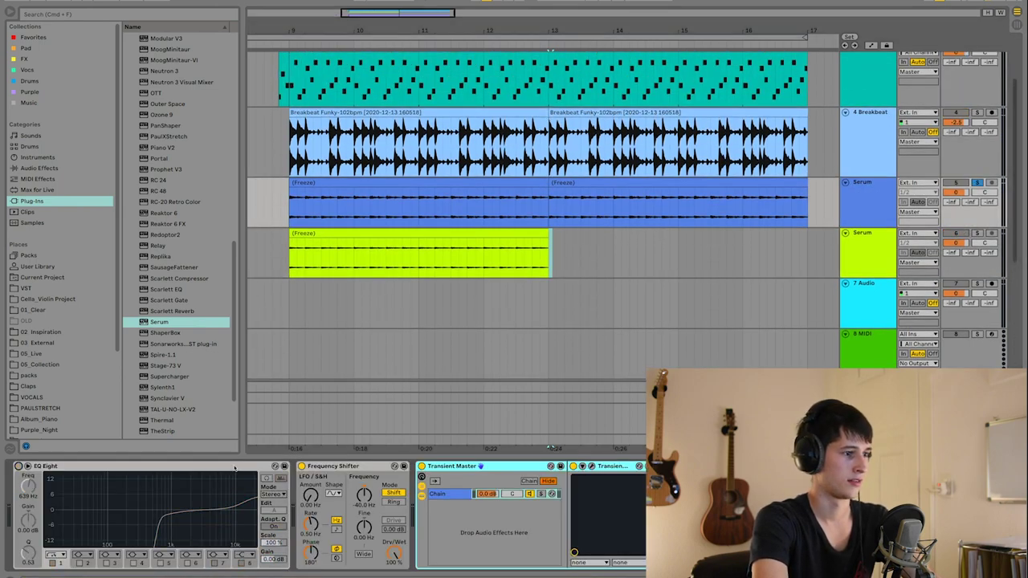
click(301, 466)
click(422, 466)
key(space)
- Compare by soloing the yellow Serum track, then solo the blue Serum track again
click(418, 183)
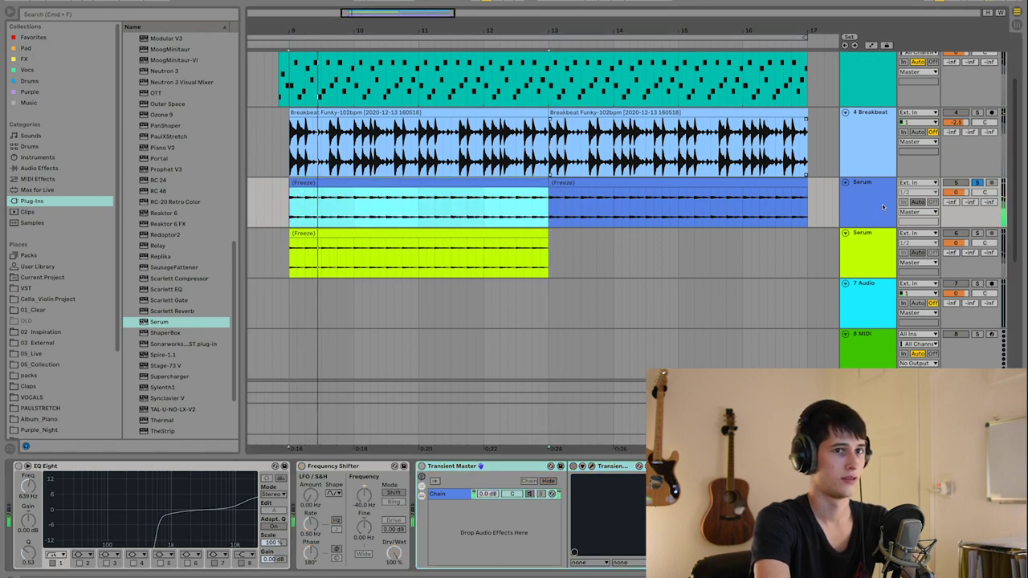
click(978, 232)
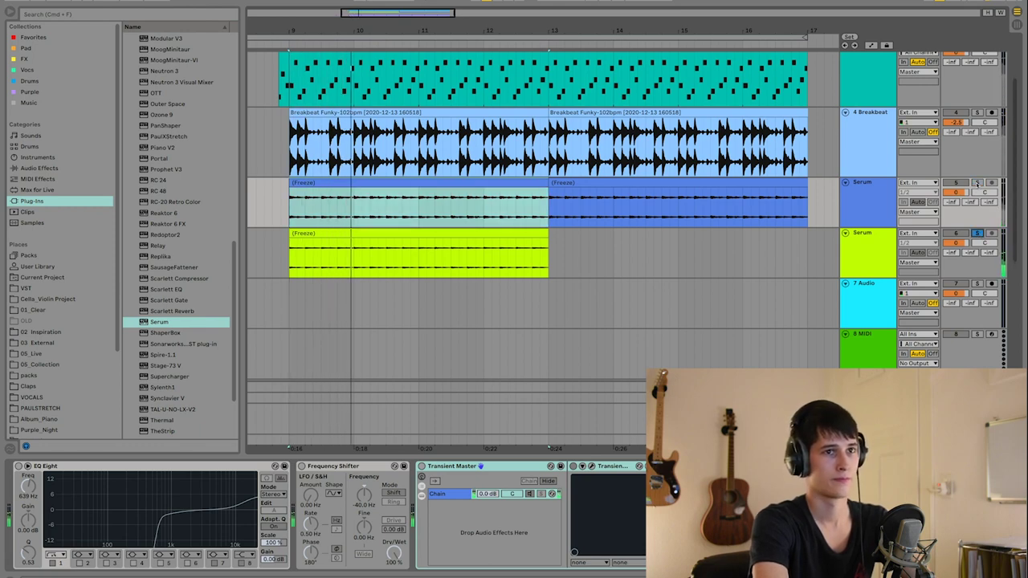
click(978, 183)
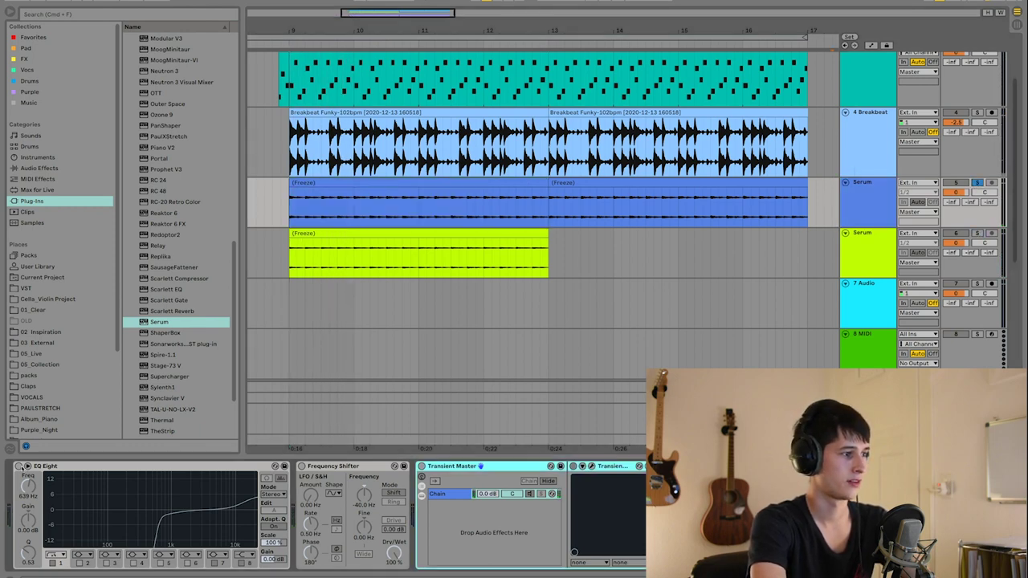
- Re-enable EQ Eight, Frequency Shifter and Transient Master, replay, and A/B Transient Master once more
click(19, 466)
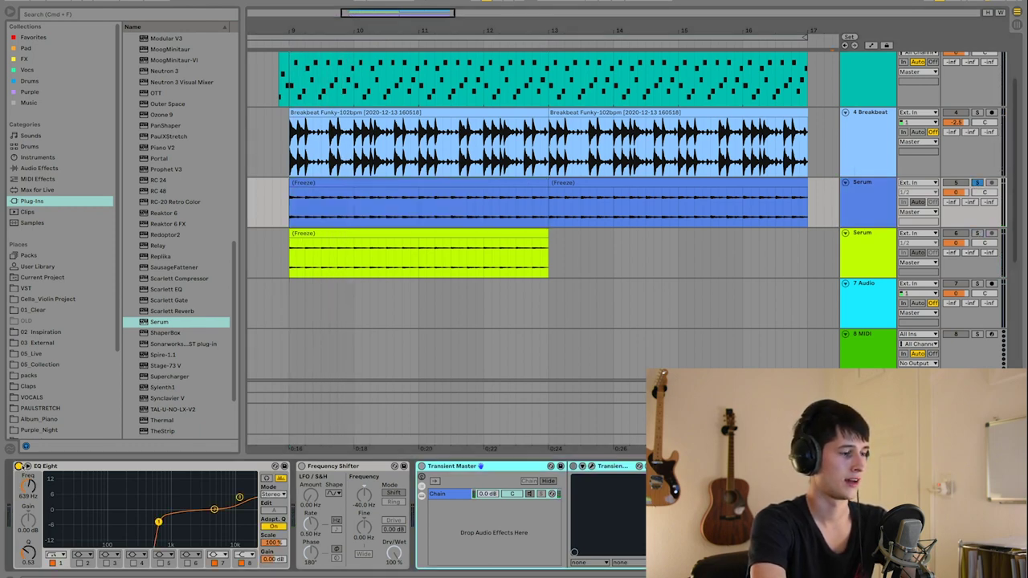
click(302, 467)
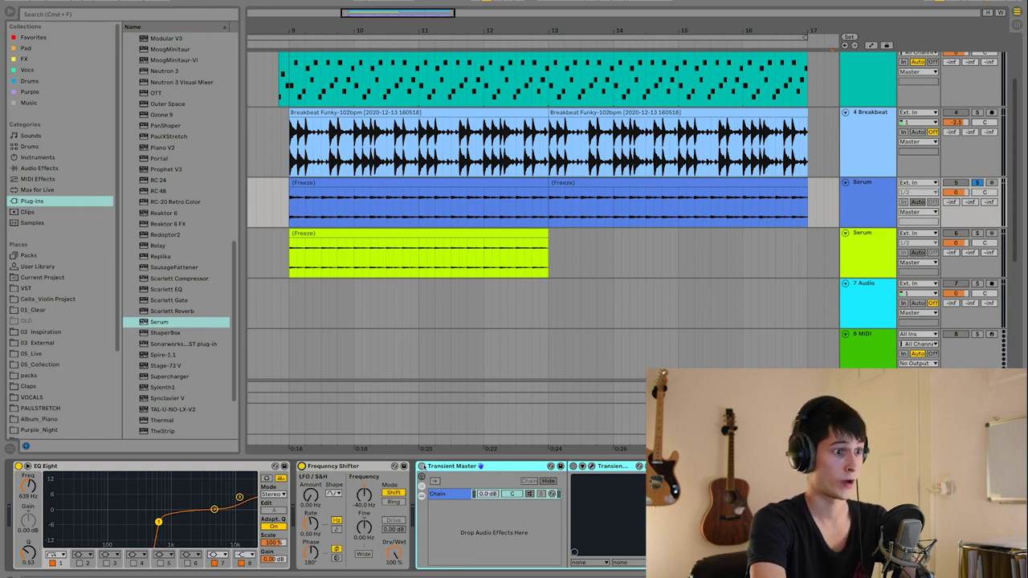
click(421, 467)
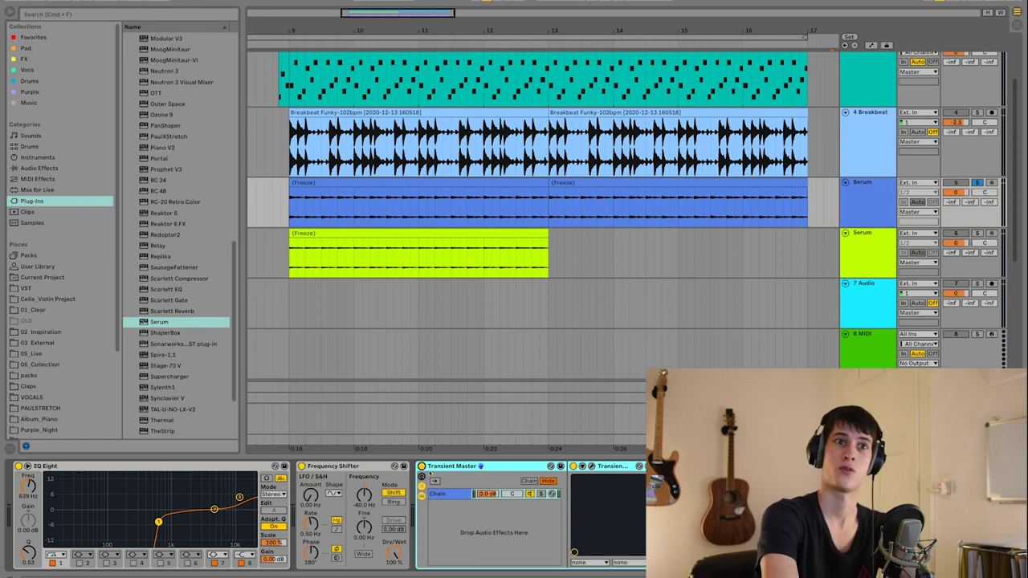
click(388, 184)
key(space)
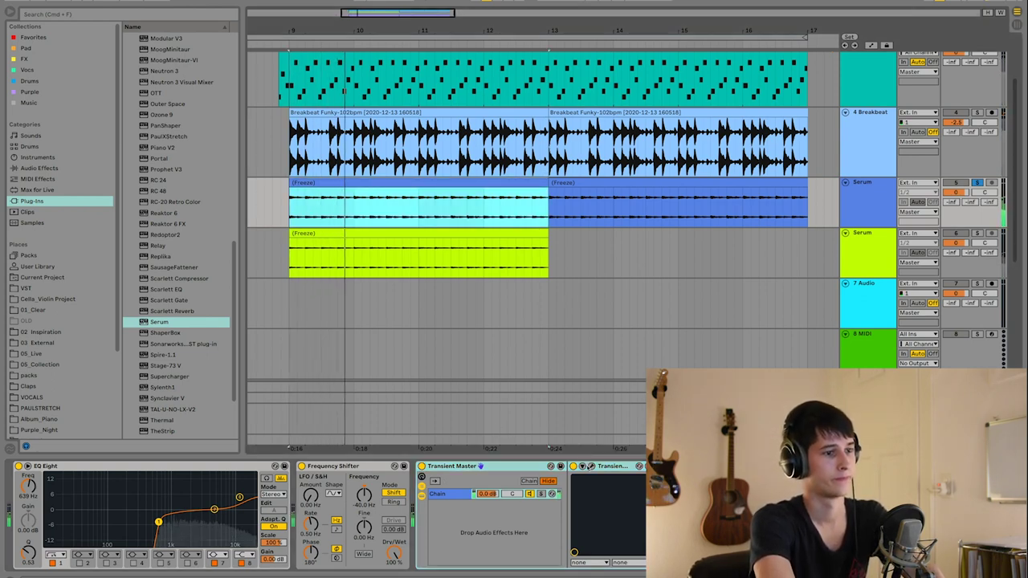
click(420, 466)
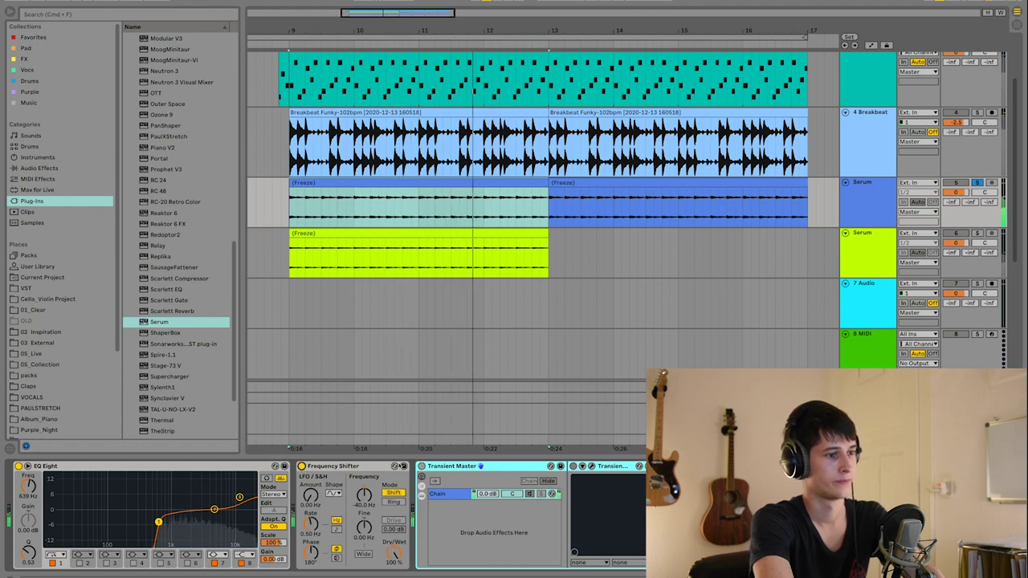
click(542, 233)
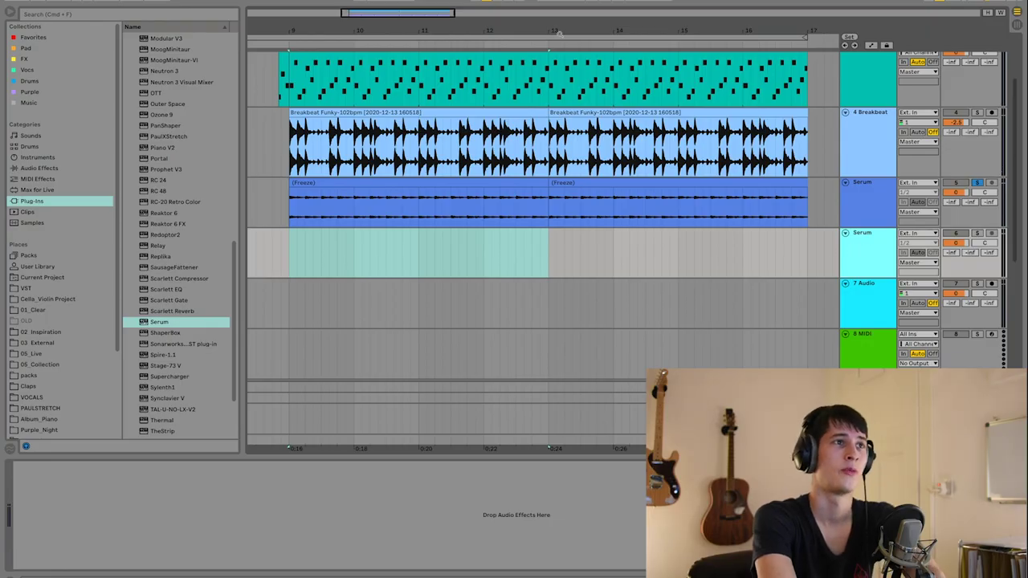
- Scroll the arrangement down and back up to review the tracks with the 6 Serum lane empty
scroll(733, 287, down, 5)
scroll(732, 287, up, 1)
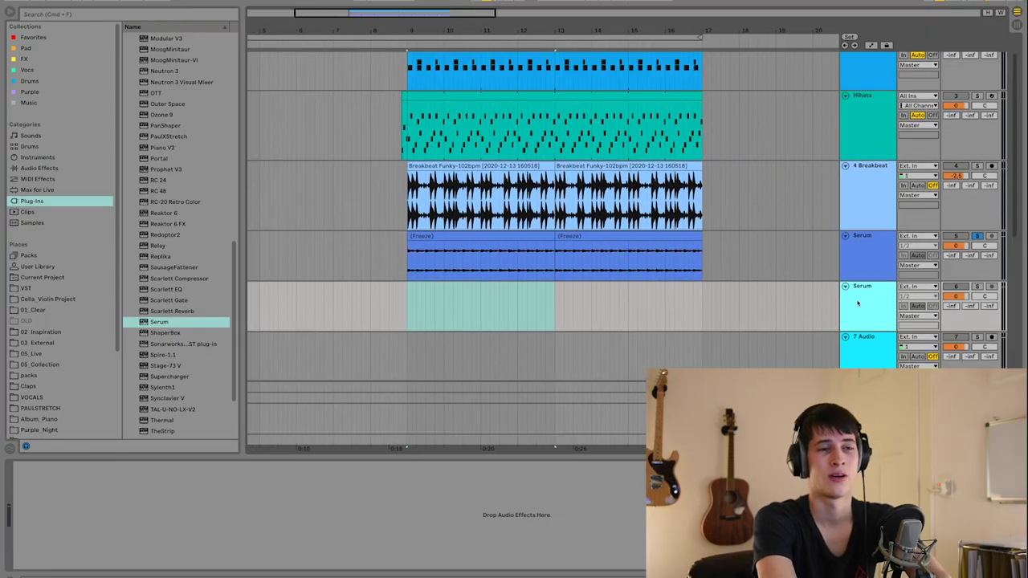